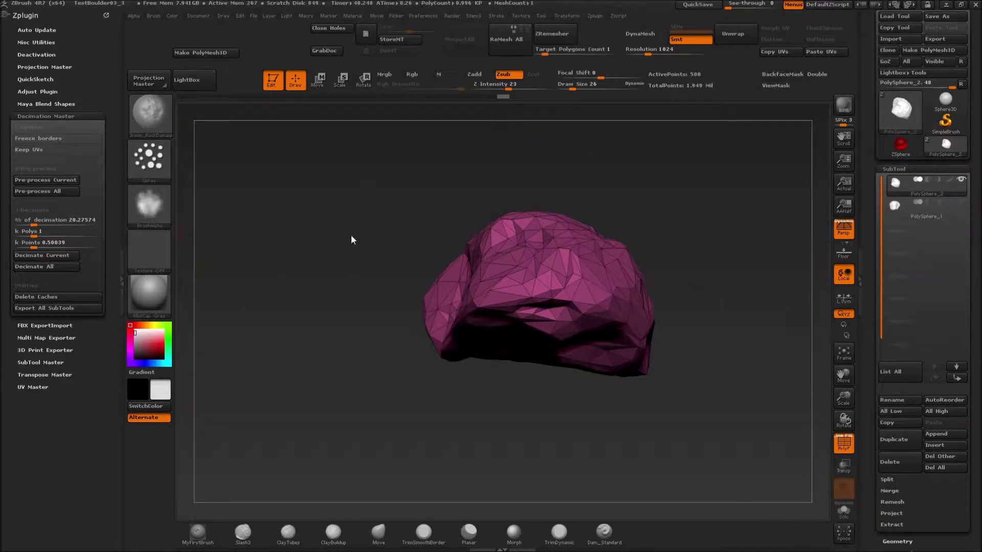
Step: Expand the Project settings of the SubTool palette for the decimated boulder
left_click_drag(331, 253, 391, 198)
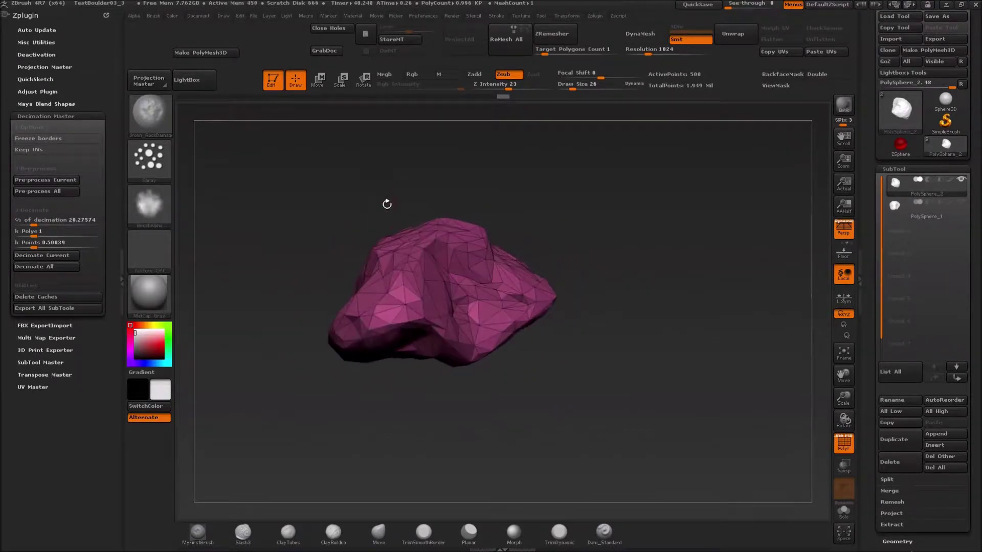
left_click_drag(284, 262, 385, 294, "alt")
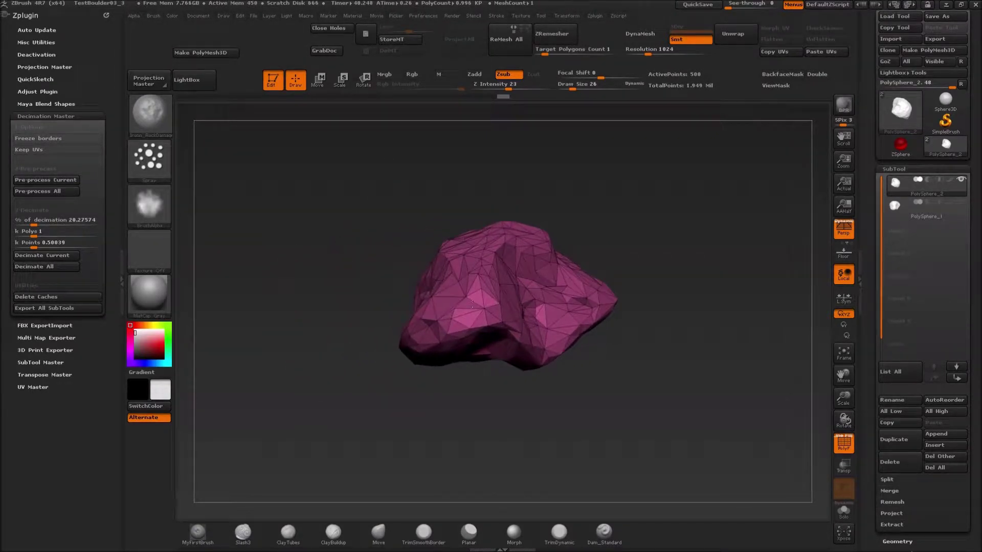
left_click_drag(976, 409, 974, 322)
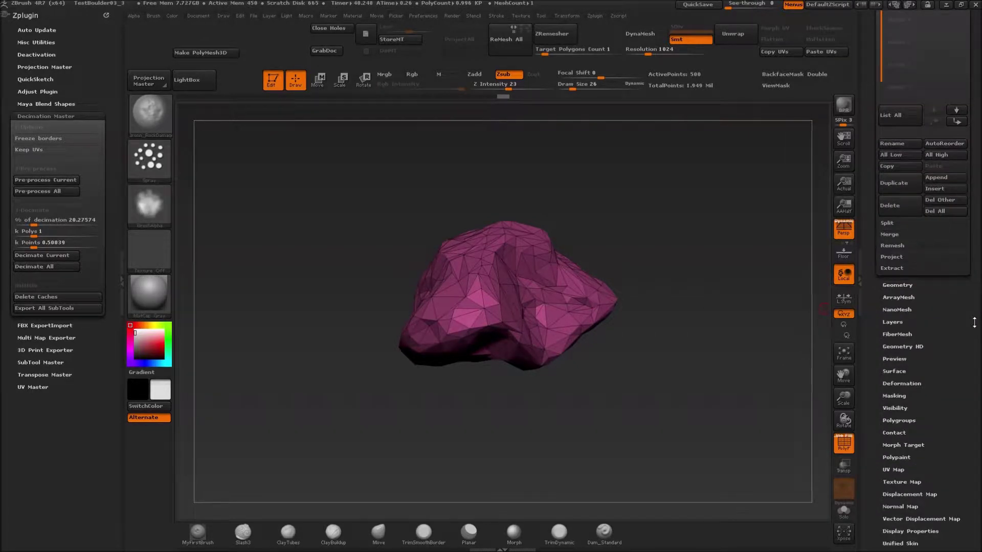
left_click_drag(980, 226, 974, 420)
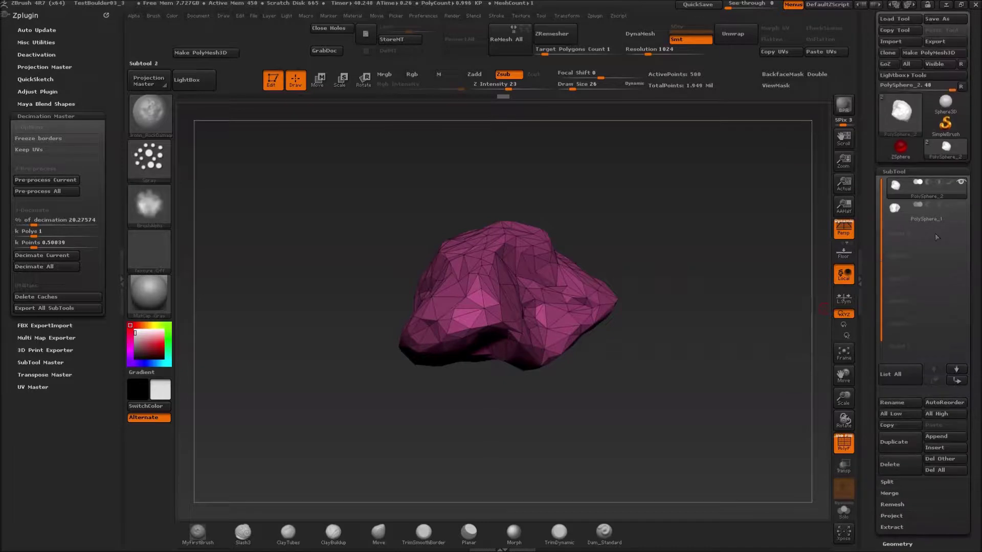
left_click(895, 172)
left_click(896, 173)
left_click(893, 518)
left_click_drag(975, 497, 976, 411)
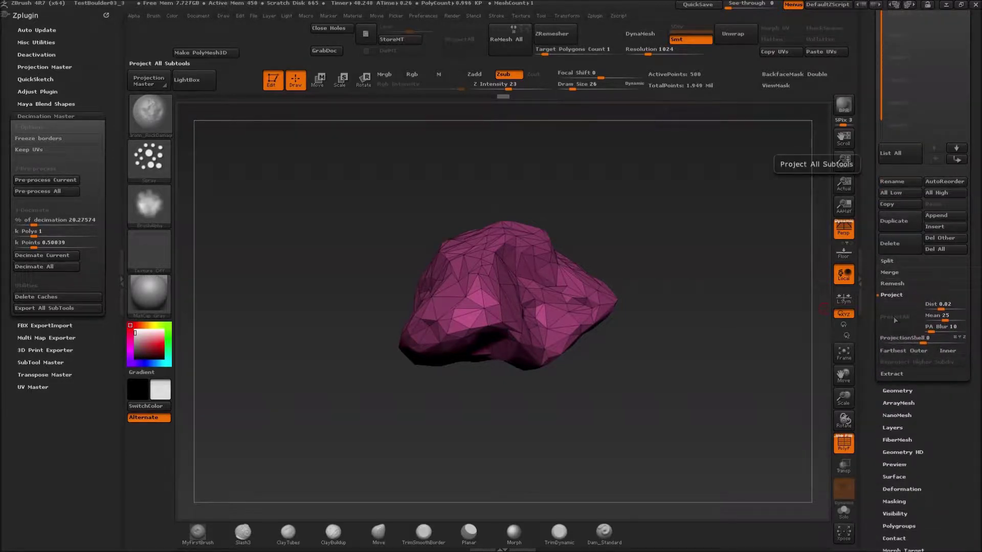
left_click_drag(975, 131, 975, 201)
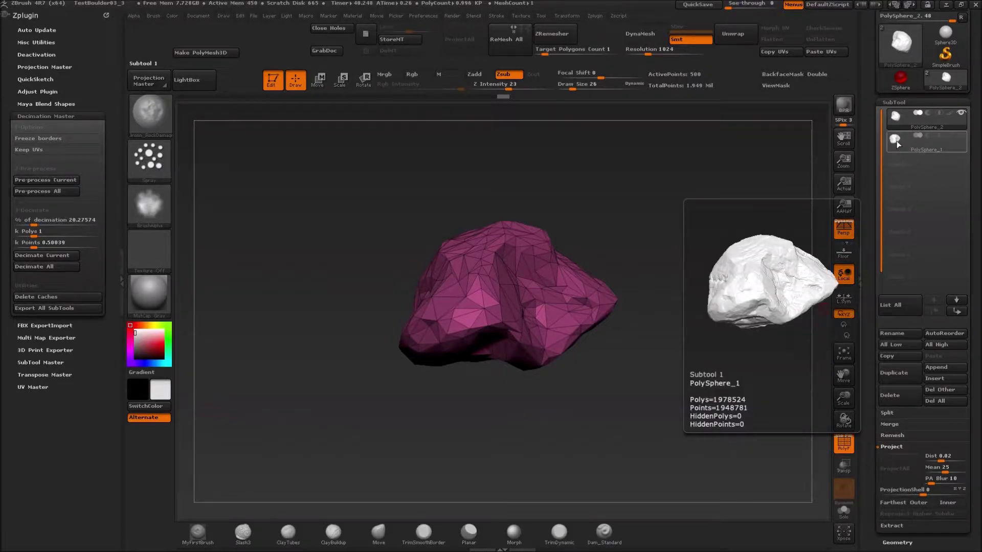
Step: Switch to the high-poly PolySphere_1 subtool and turn off the polygon wireframe display
mouse_move(965, 139)
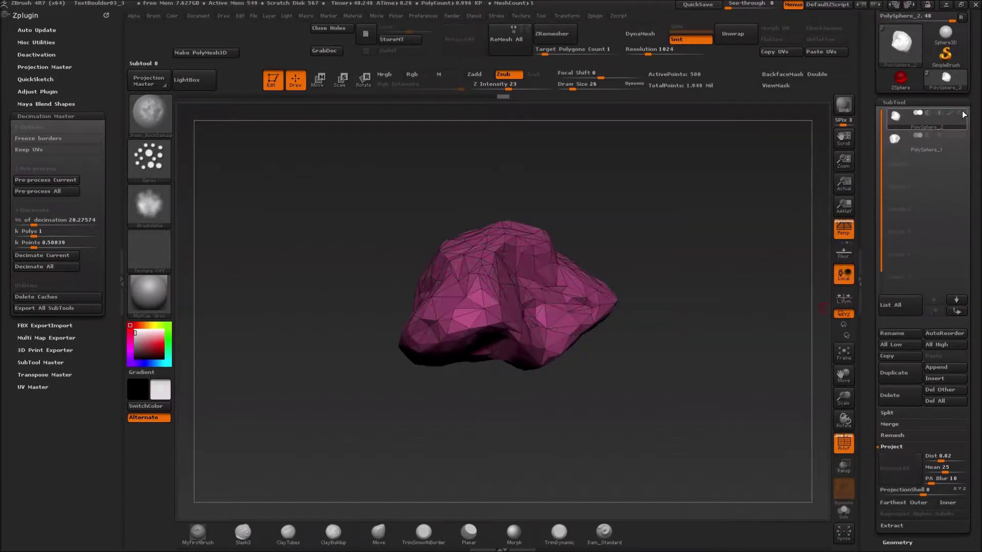
left_click(959, 136)
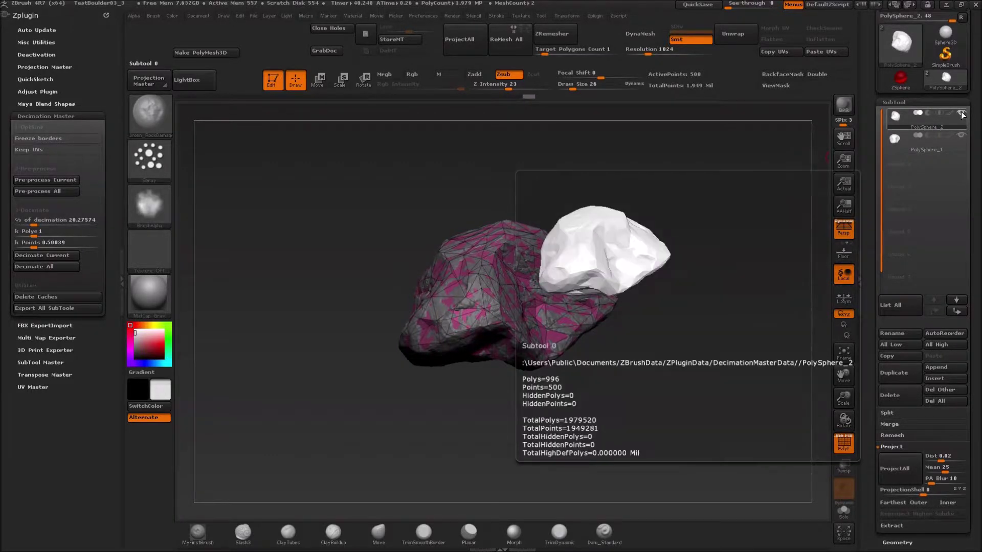
left_click(962, 114)
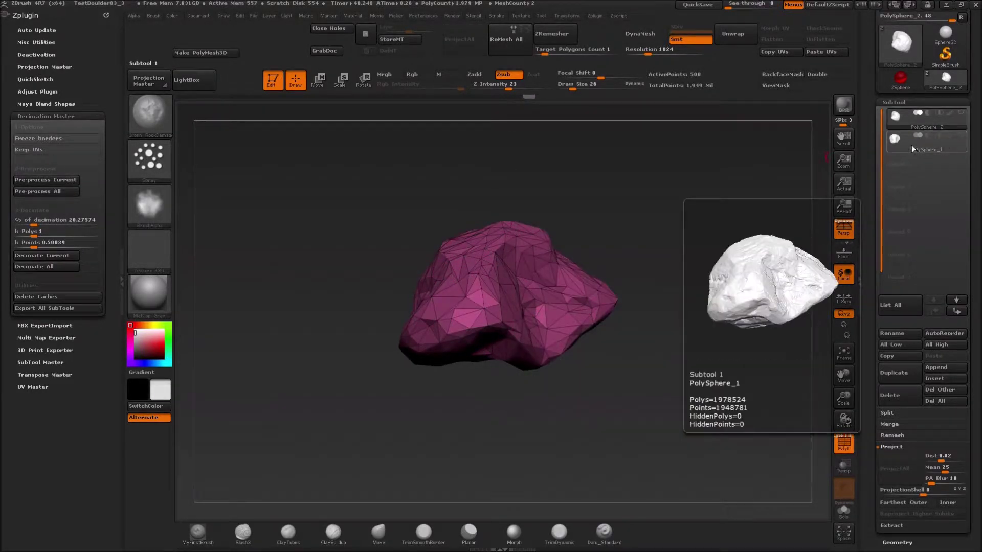
left_click(899, 141)
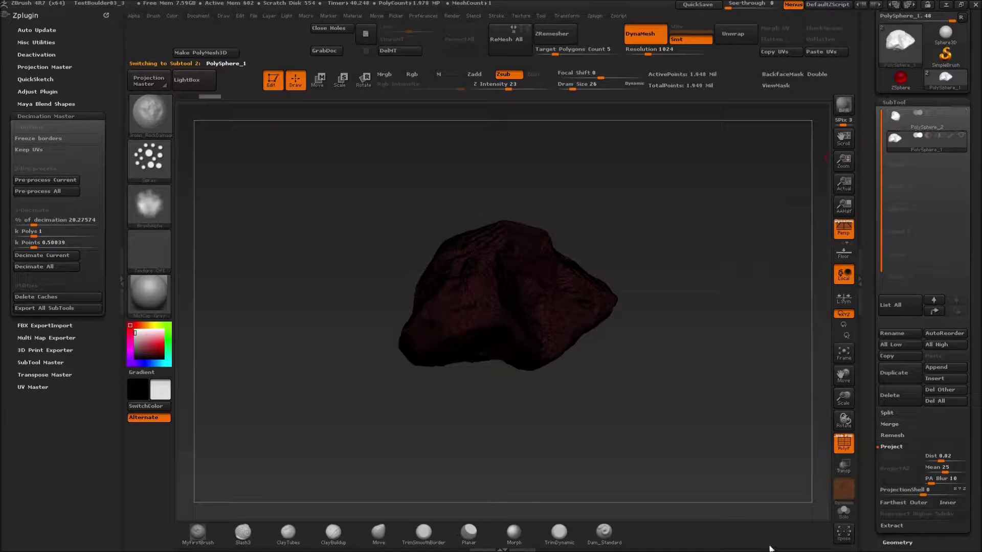
left_click(843, 443)
left_click_drag(581, 396, 558, 406)
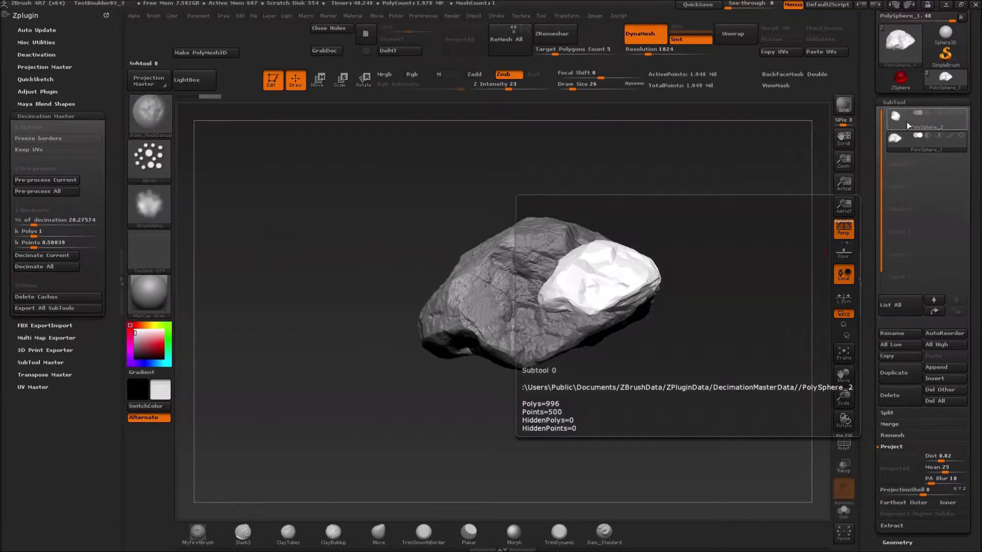
mouse_move(907, 151)
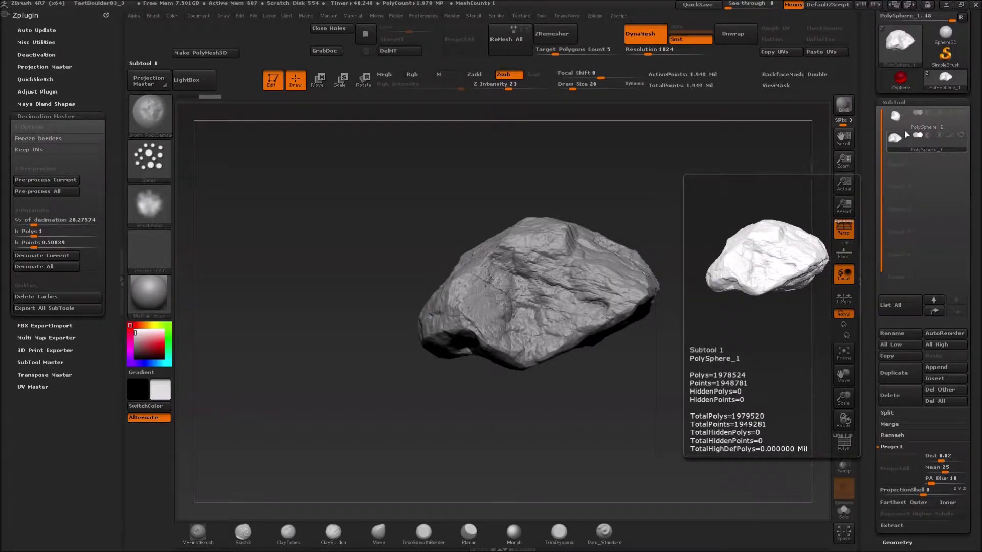
mouse_move(904, 130)
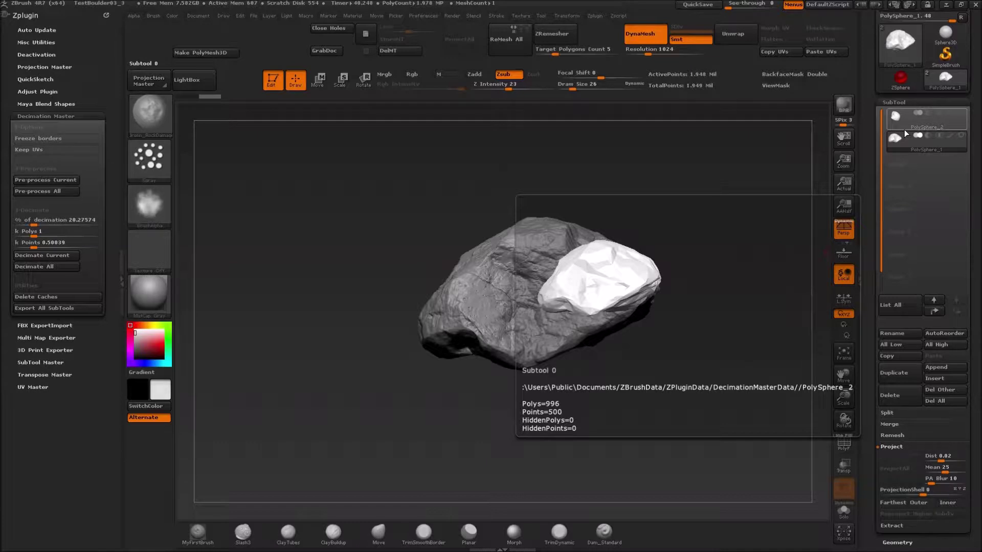
Step: Select the decimated PolySphere_2 subtool and subdivide it up to subdivision level 7
left_click(900, 123)
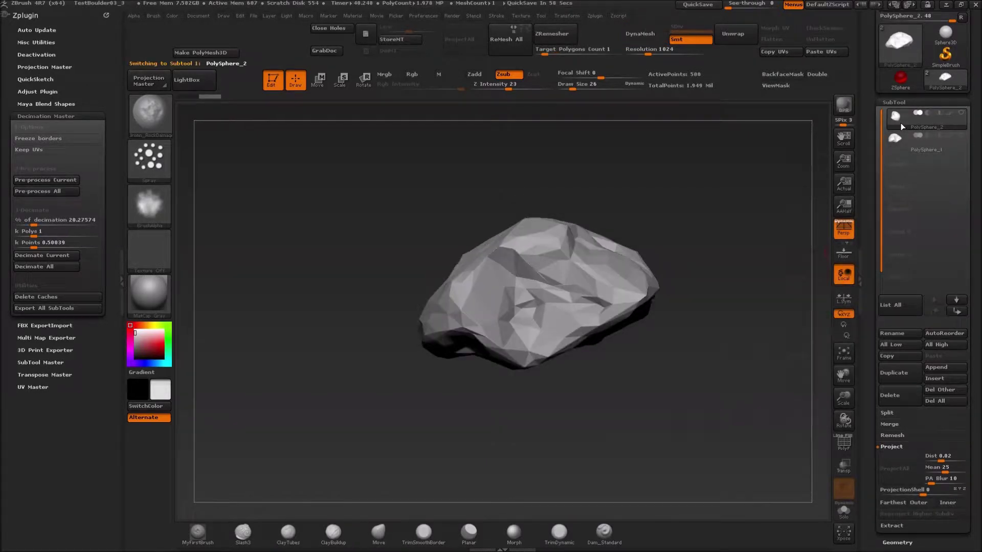
mouse_move(947, 118)
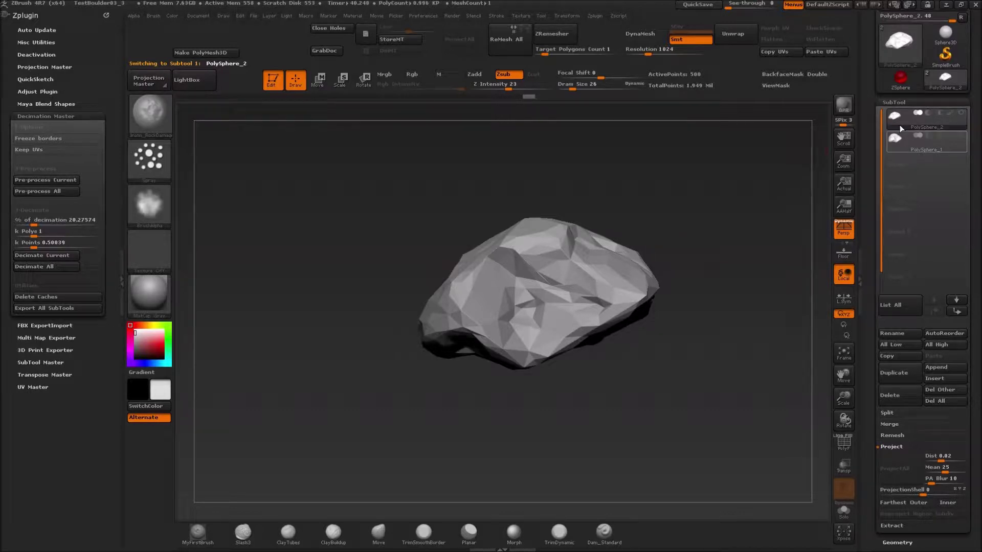
mouse_move(893, 143)
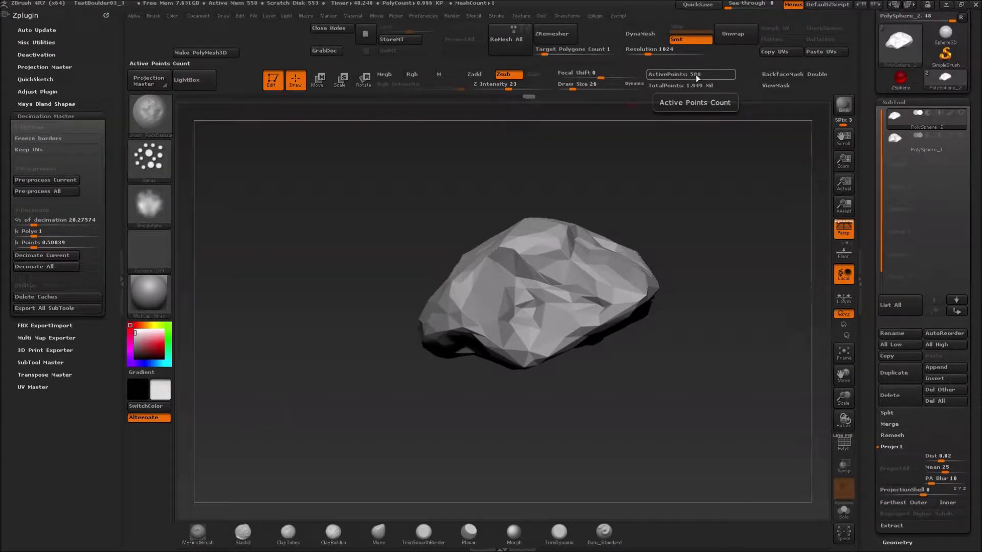
mouse_move(901, 123)
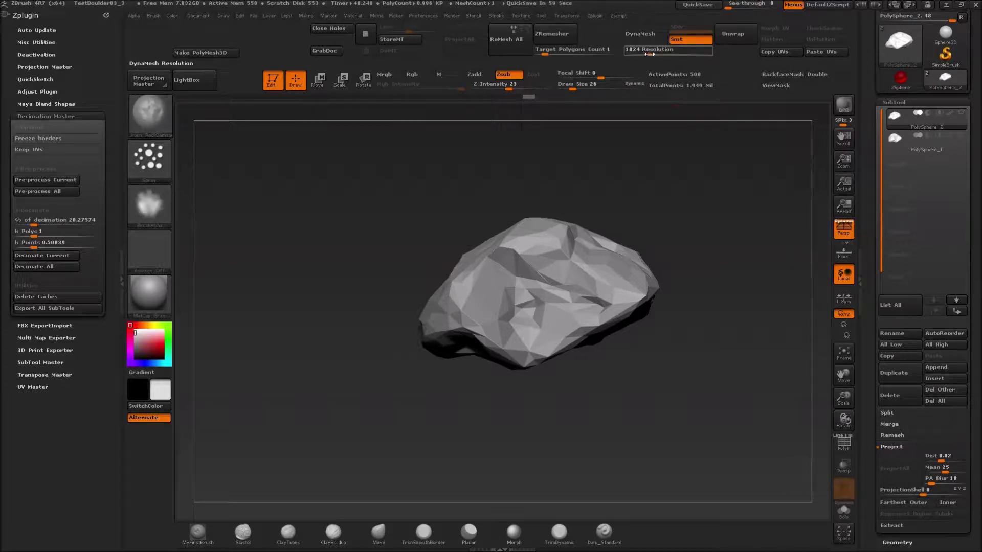
key("ctrl+d")
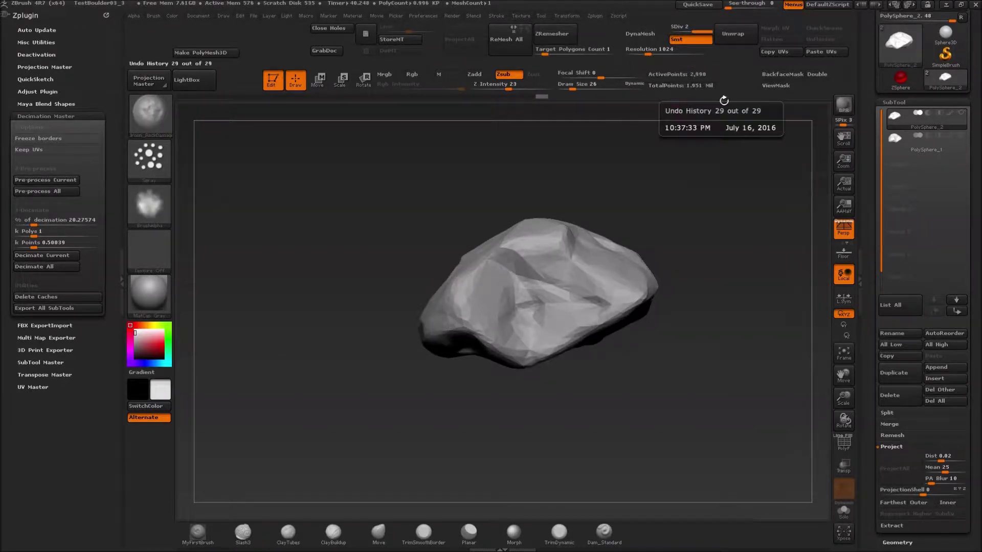
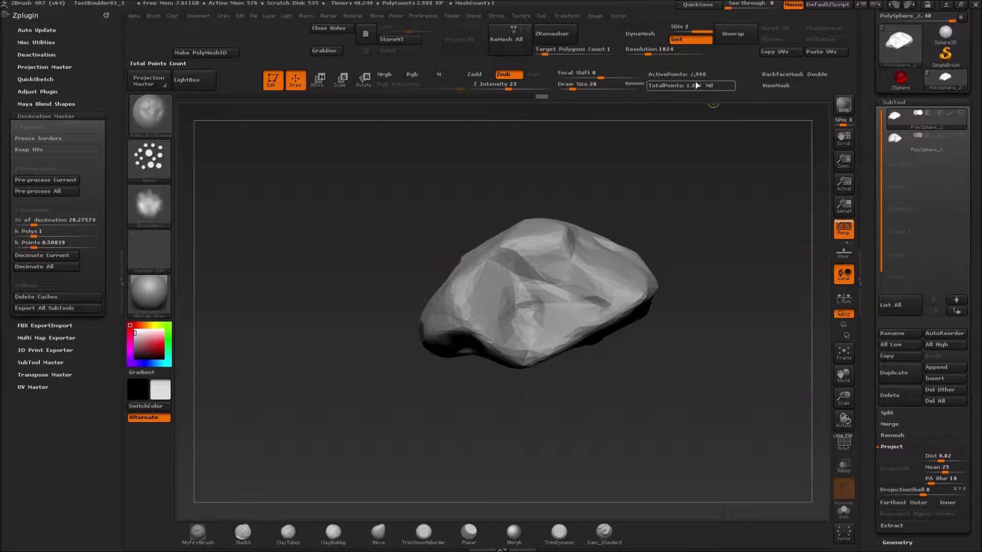
key("d")
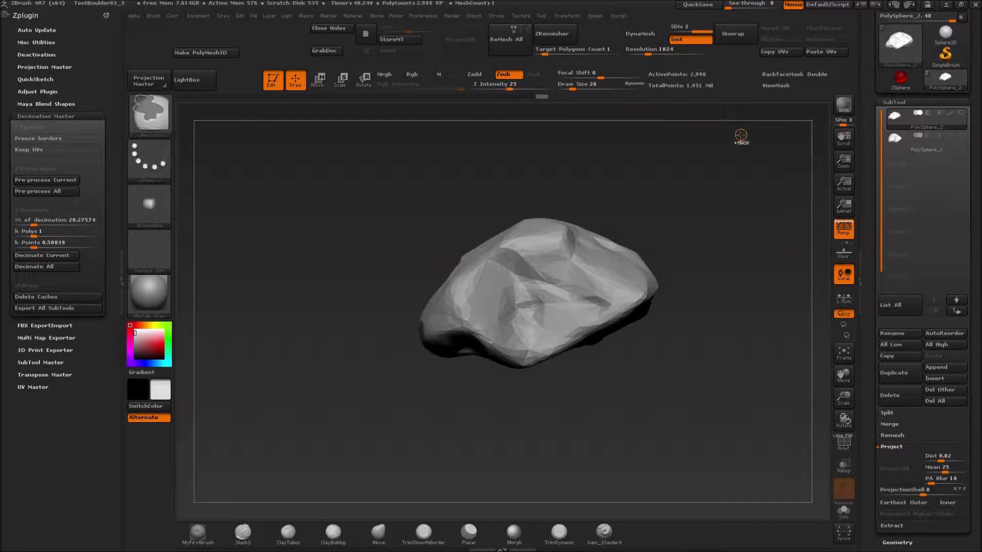
key("d")
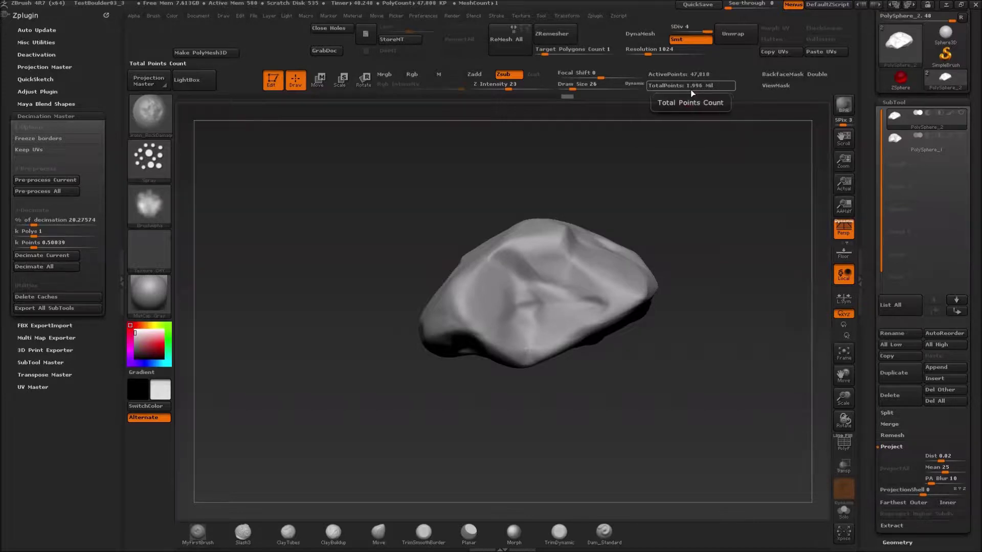
key("d")
key("d")
key("d")
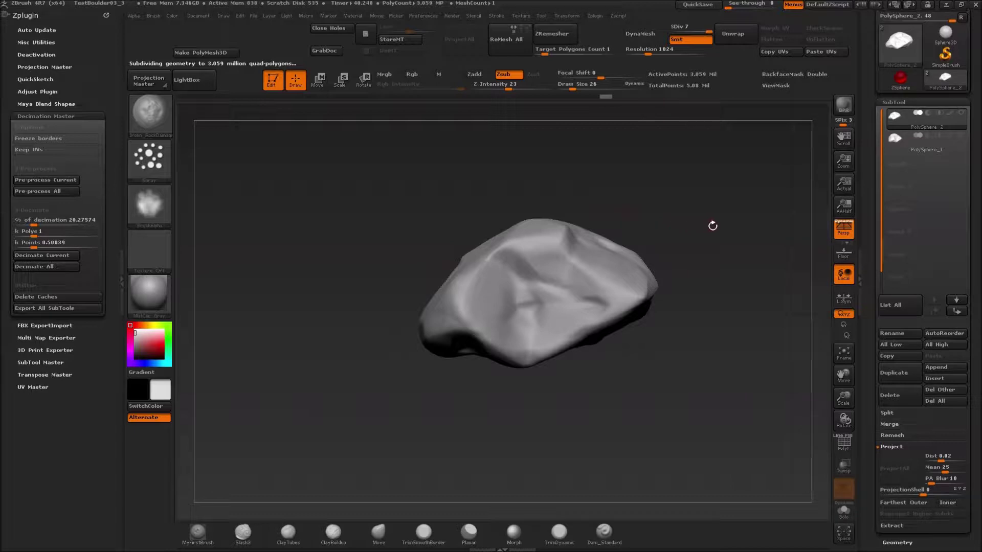
Step: Show PolySphere_1 alongside PolySphere_2 and set the projection Dist to 1 and ProjectionShell to about 0.02 with Inner enabled
left_click_drag(750, 272, 741, 298)
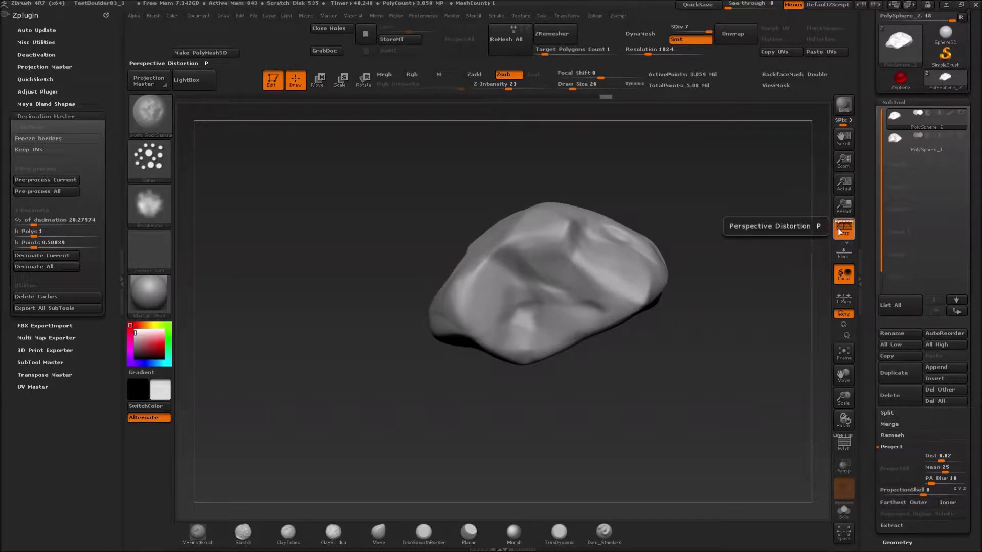
mouse_move(960, 120)
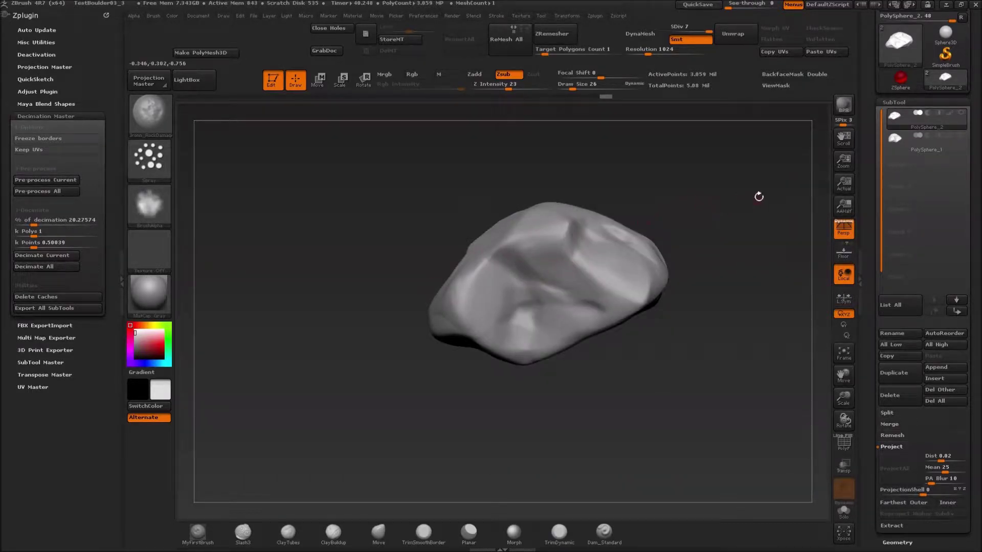
left_click(961, 134)
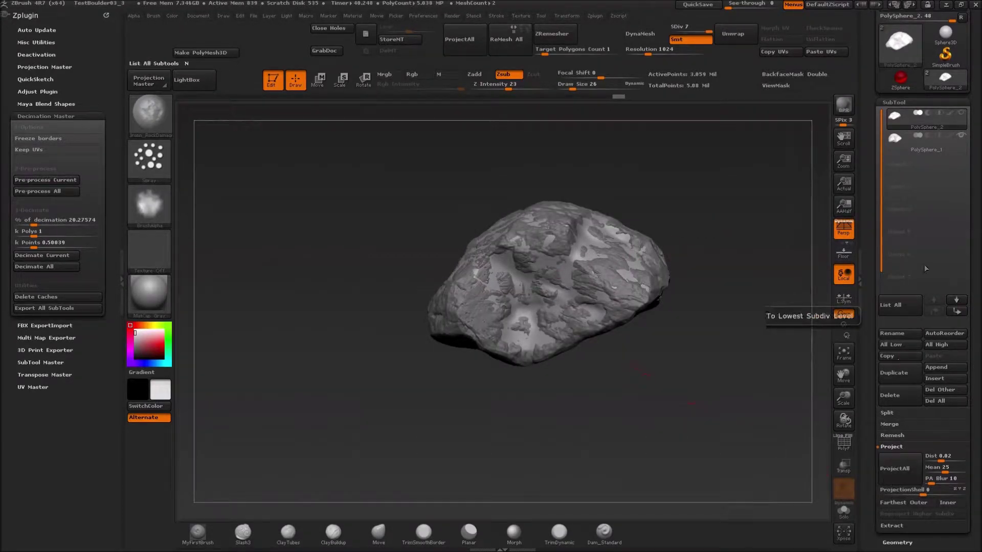
mouse_move(960, 137)
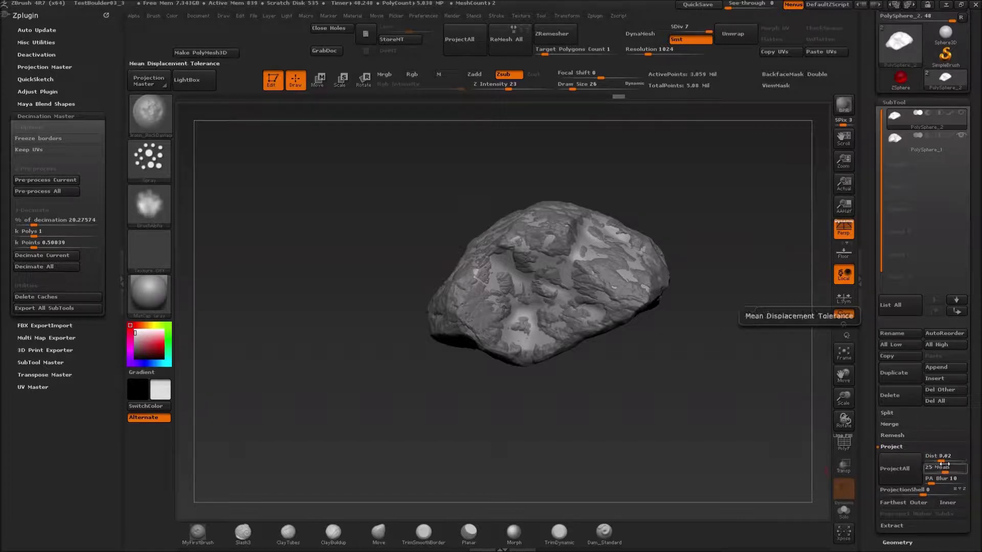
left_click_drag(942, 463, 964, 462)
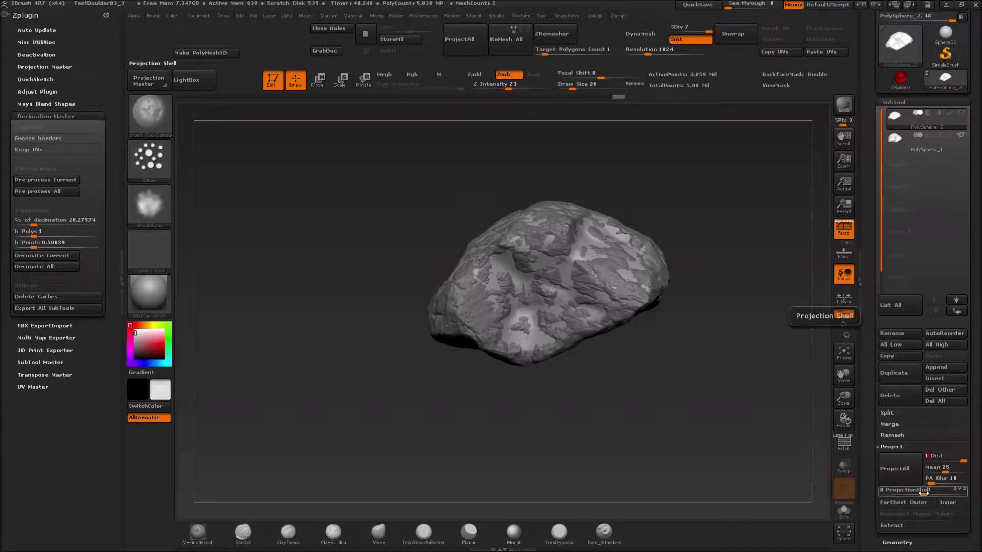
left_click_drag(922, 493, 944, 496)
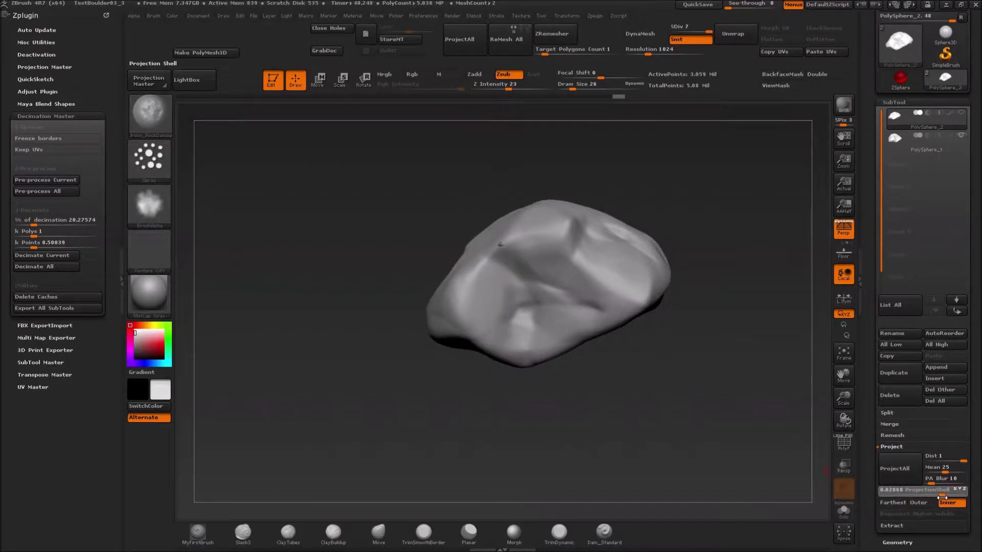
Step: Project the high-poly detail of PolySphere_1 onto the subdivided PolySphere_2 using ProjectAll
left_click(909, 467)
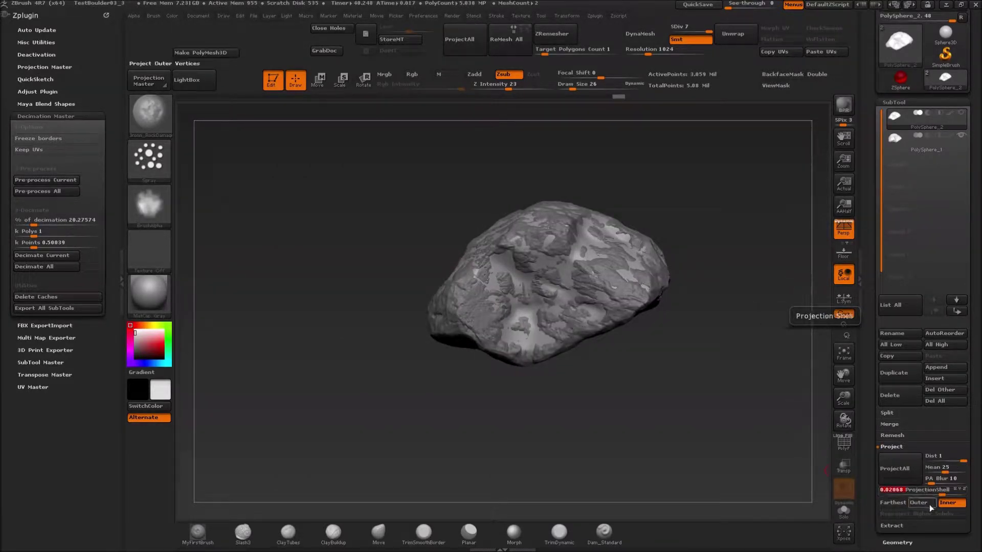
left_click(943, 466)
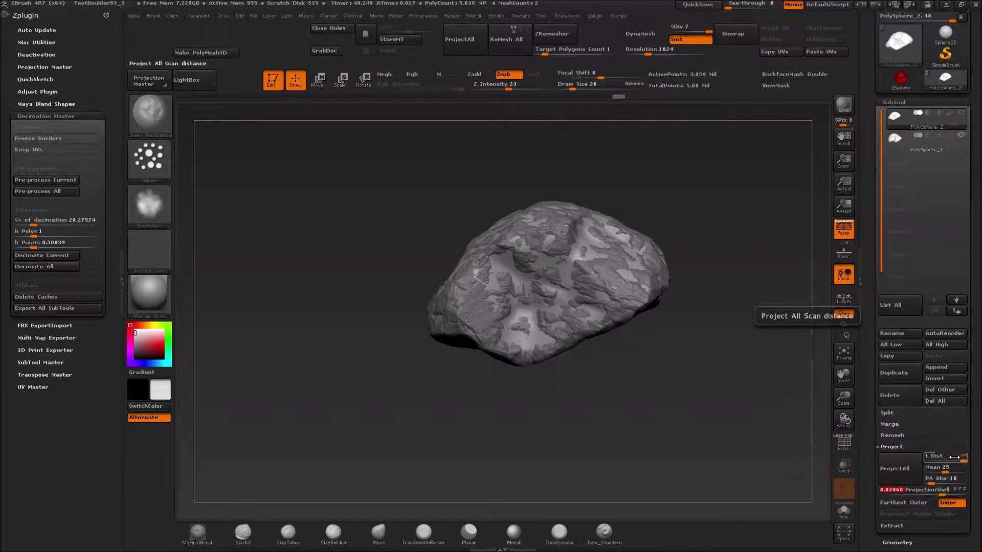
left_click(895, 466)
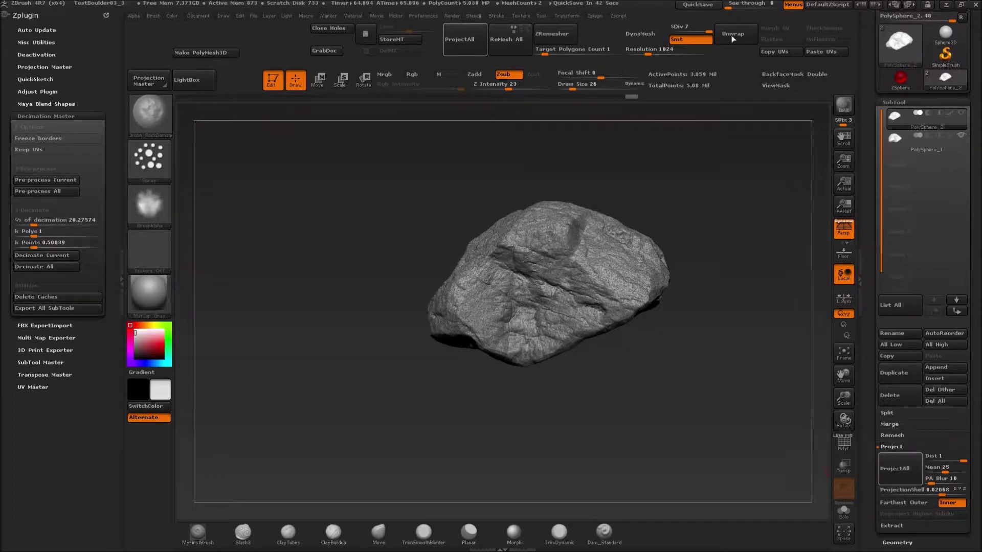
Step: Hide PolySphere_1 and compare PolySphere_2 at subdivision levels 1 and 7 to examine the projected rock detail
left_click_drag(708, 32, 669, 32)
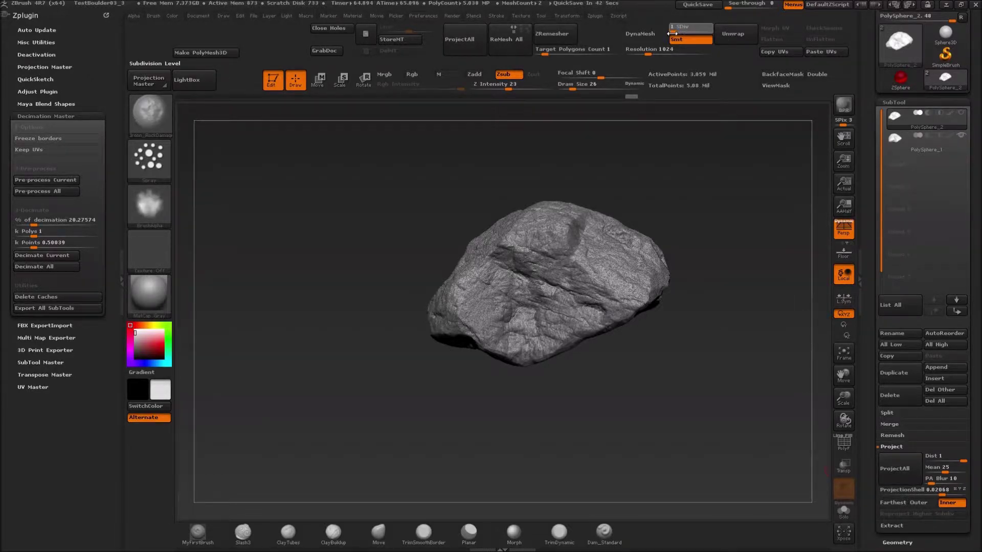
mouse_move(958, 141)
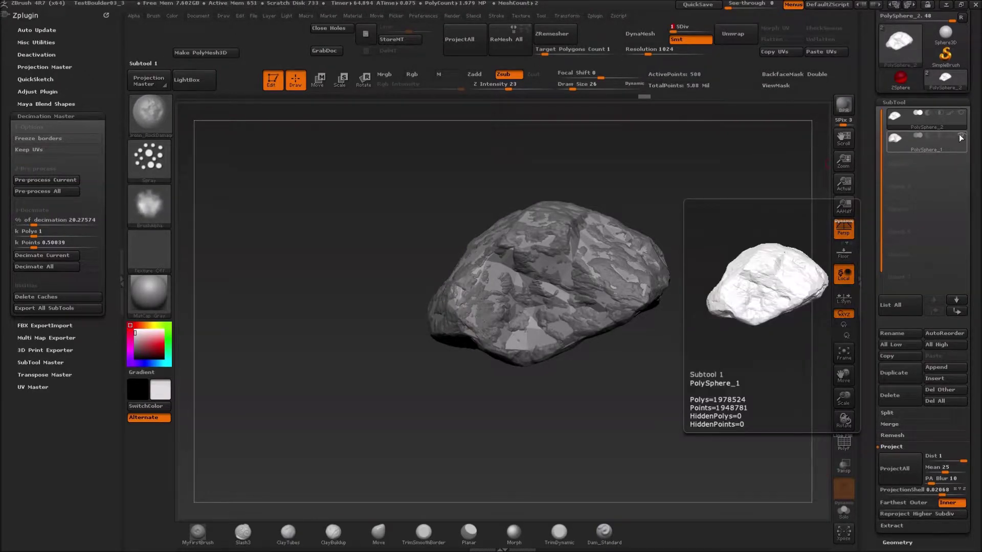
left_click_drag(673, 32, 711, 33)
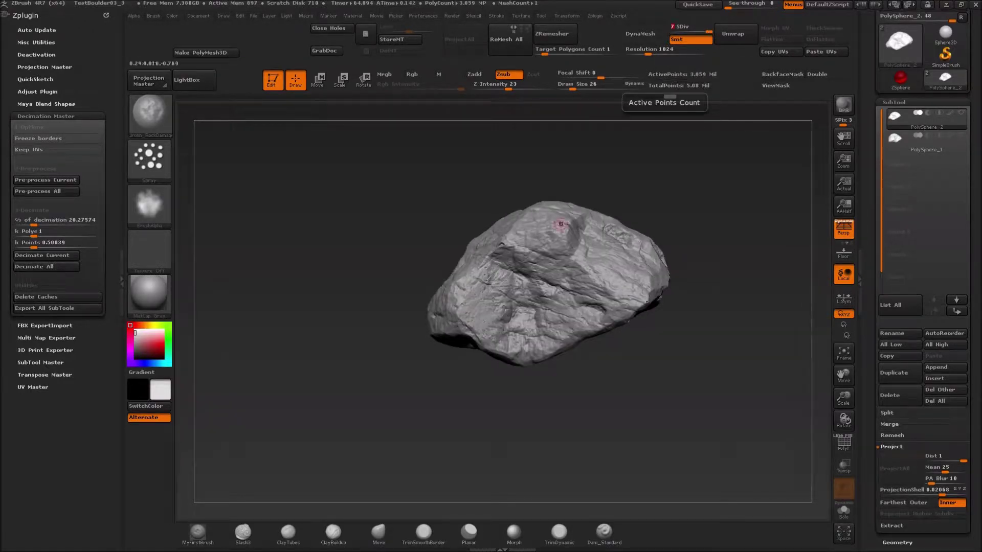
left_click_drag(377, 256, 327, 191)
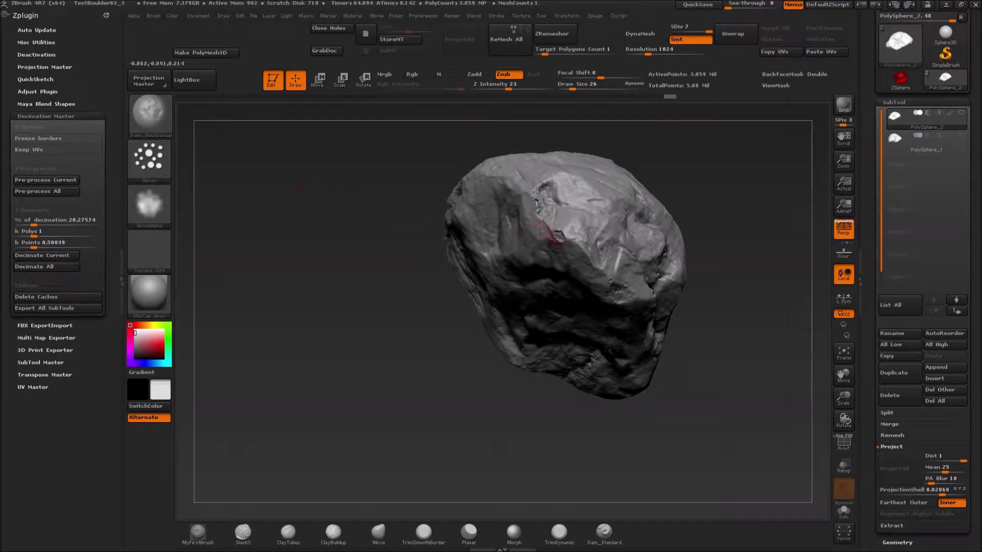
Step: Inspect the projected surface of PolySphere_2 up close for holes and artefacts, comparing its highest and lowest subdivision levels
left_click_drag(662, 191, 705, 185)
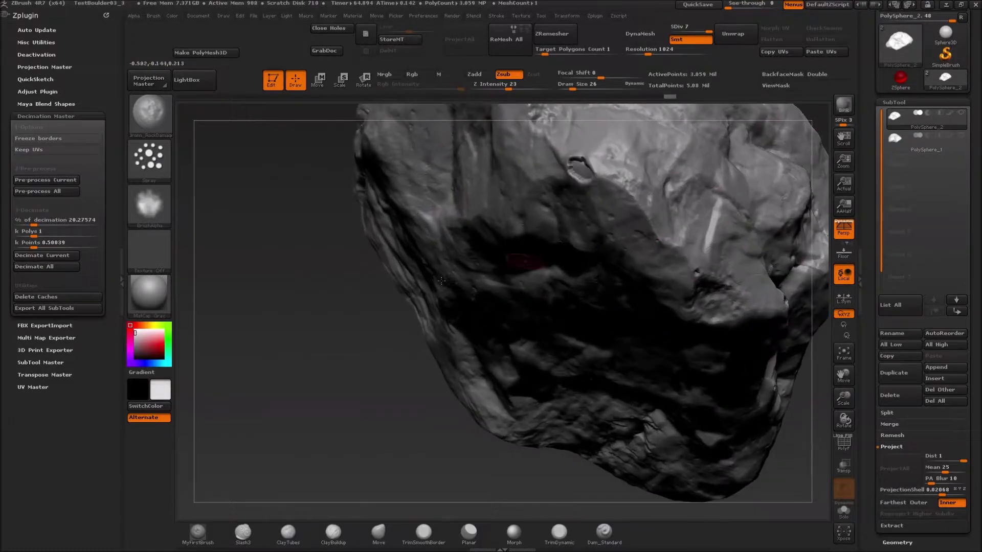
mouse_move(288, 312)
left_mouse_down()
mouse_move(286, 337)
mouse_move(302, 308)
mouse_move(287, 344)
left_mouse_up()
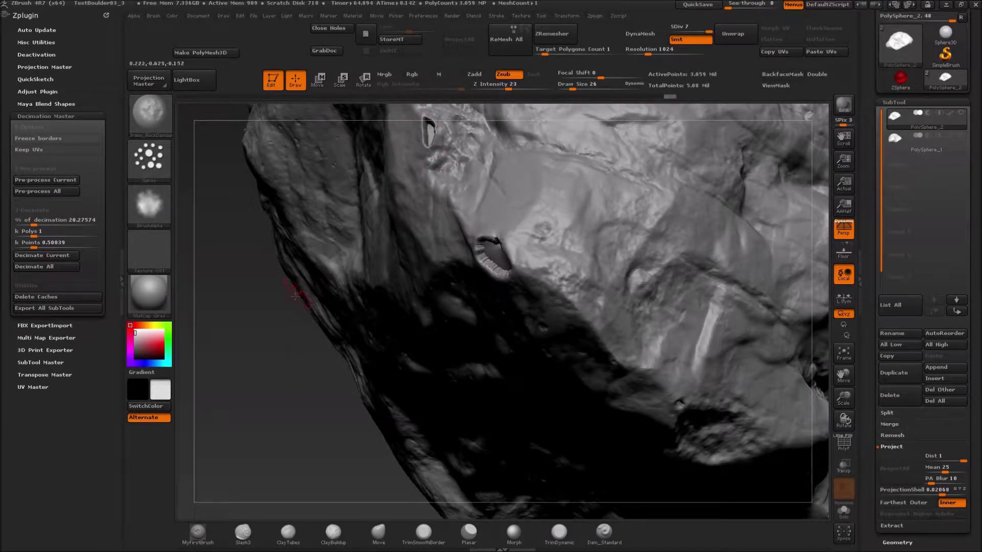
left_click_drag(285, 390, 371, 351)
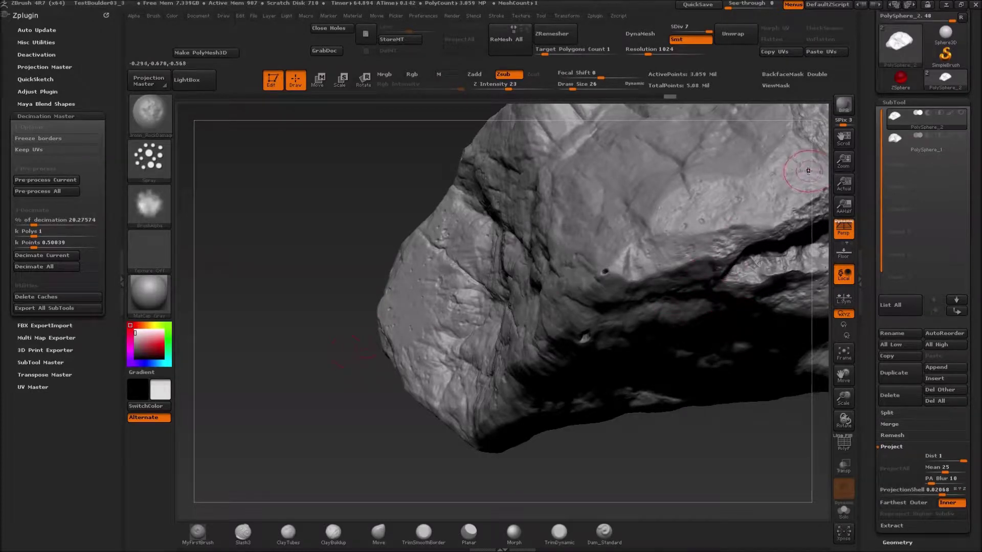
key("shift+d")
key("shift+d")
key("shift+d")
key("shift+d")
key("shift+d")
key("shift+d")
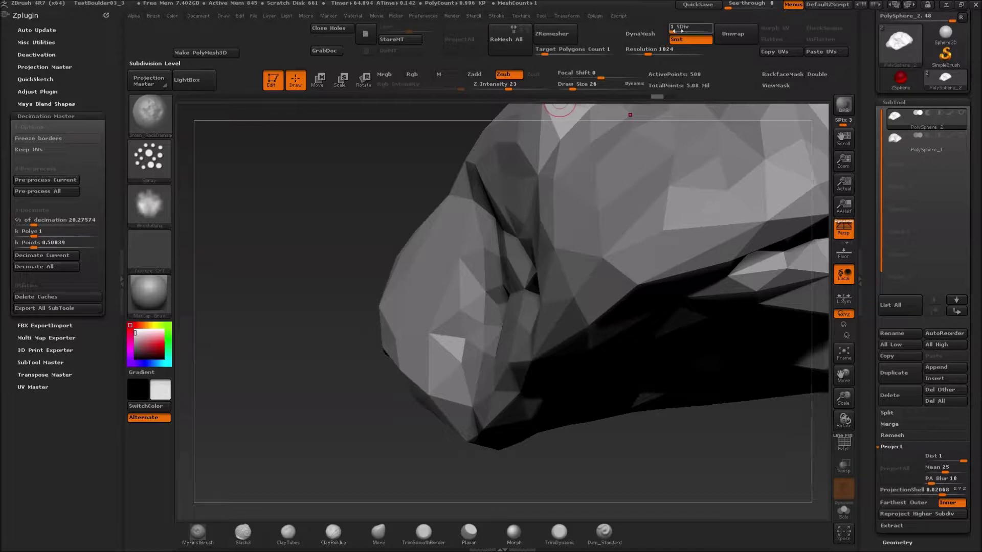
left_click_drag(677, 29, 710, 30)
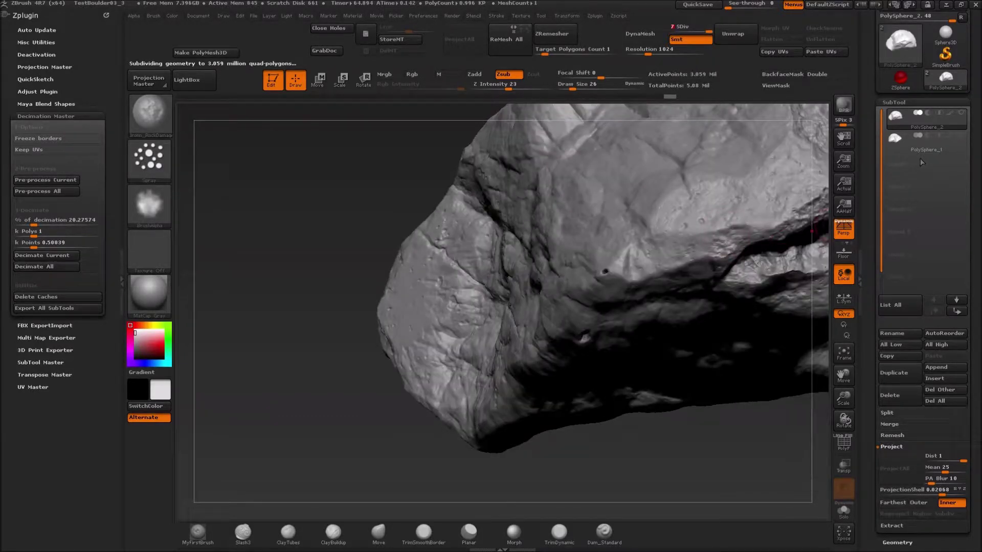
Step: Set ProjectionShell to 0 with Inner and Outer off, and show PolySphere_1 alongside PolySphere_2
left_click_drag(916, 488, 914, 494)
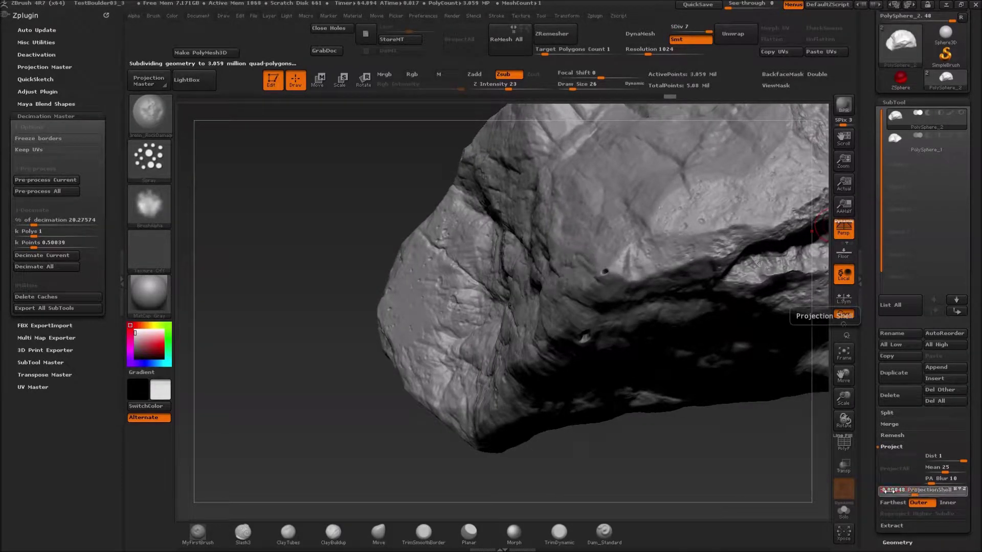
key("b")
key("c")
key("r")
left_click_drag(903, 490, 906, 490)
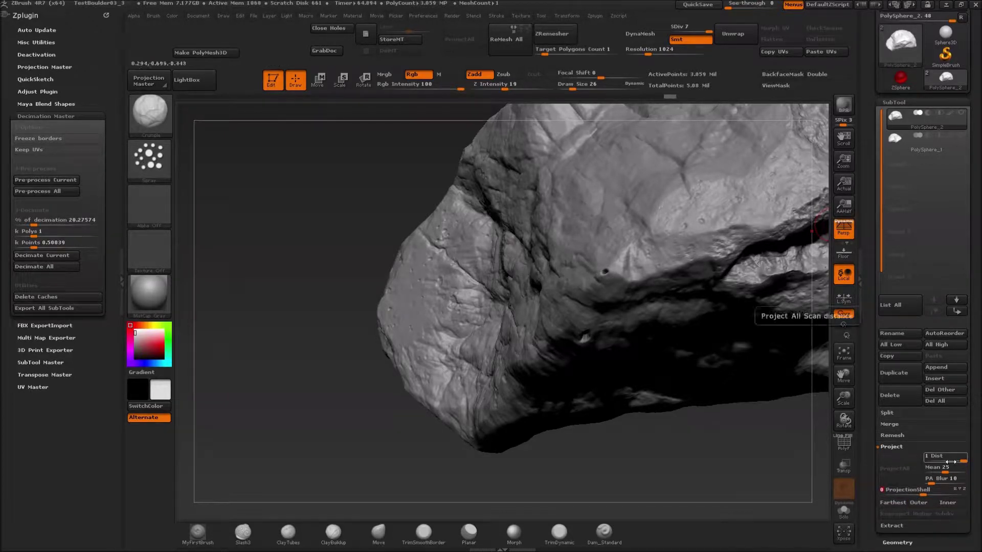
left_click(955, 136)
left_click(959, 133)
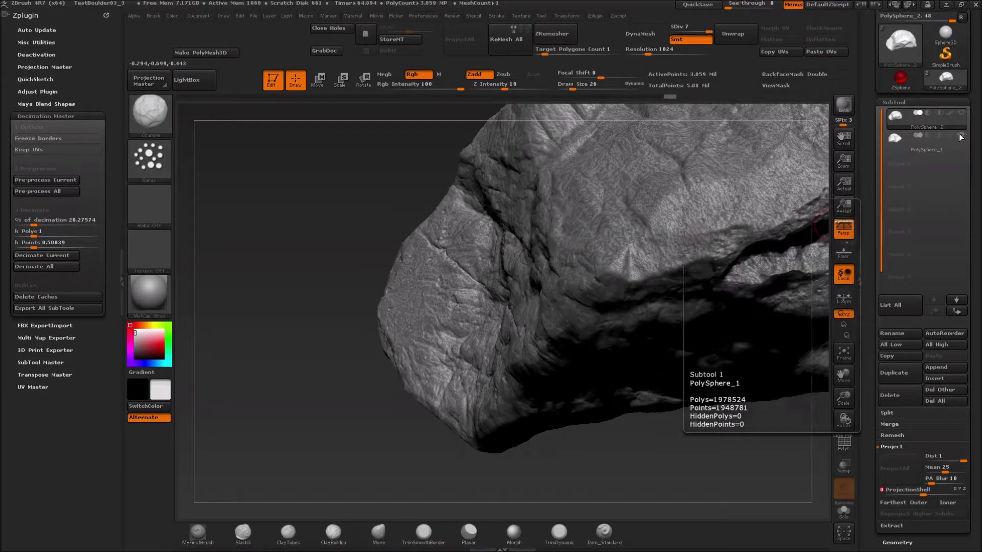
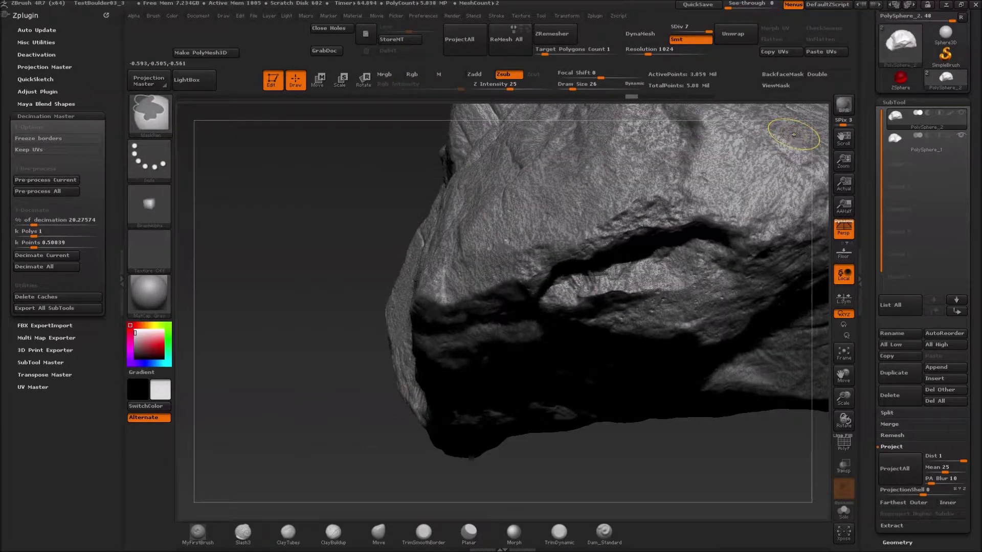
Step: Undo the earlier projection and project PolySphere_1's detail onto the smooth PolySphere_2 again with ProjectAll
key("ctrl+z")
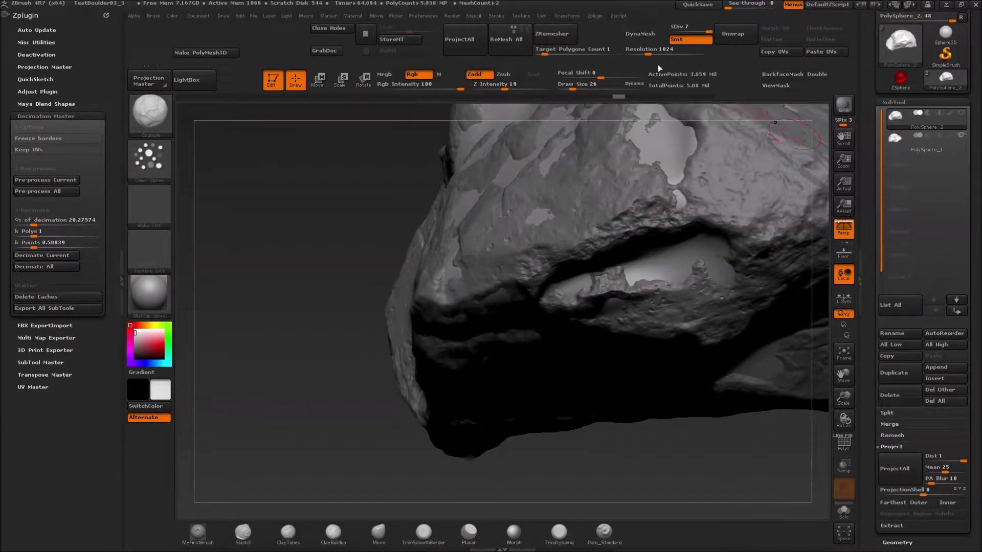
left_click(961, 136)
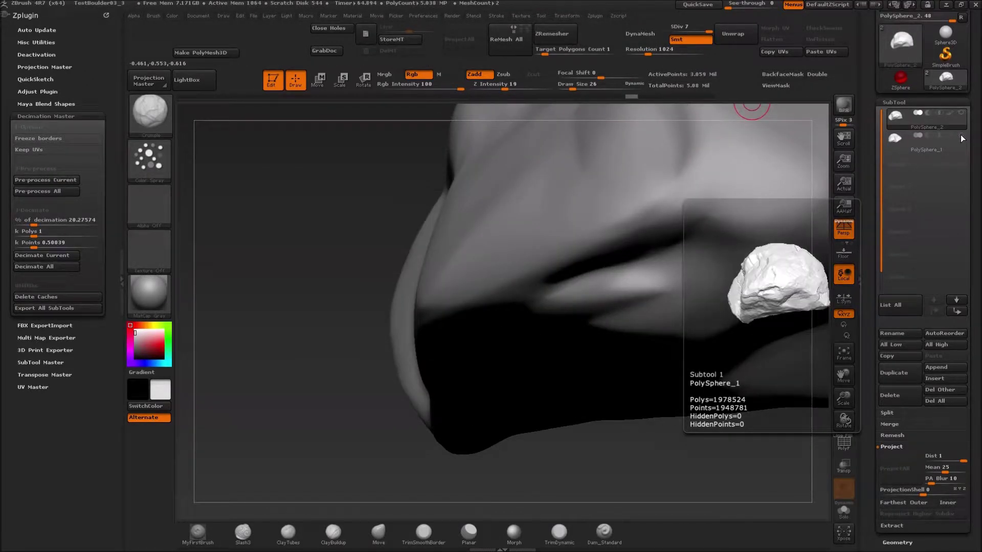
left_click(960, 136)
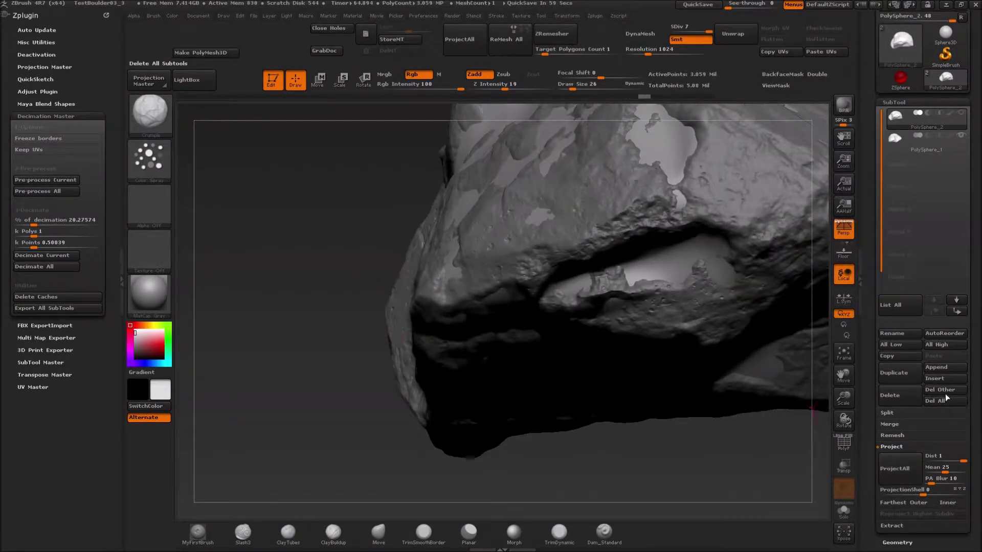
left_click_drag(310, 315, 609, 422, "alt")
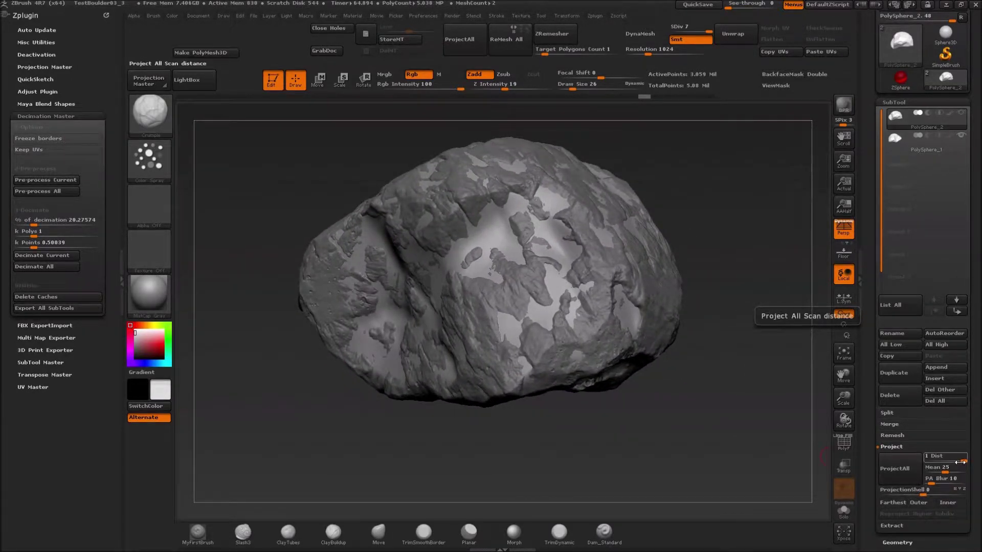
left_click(898, 464)
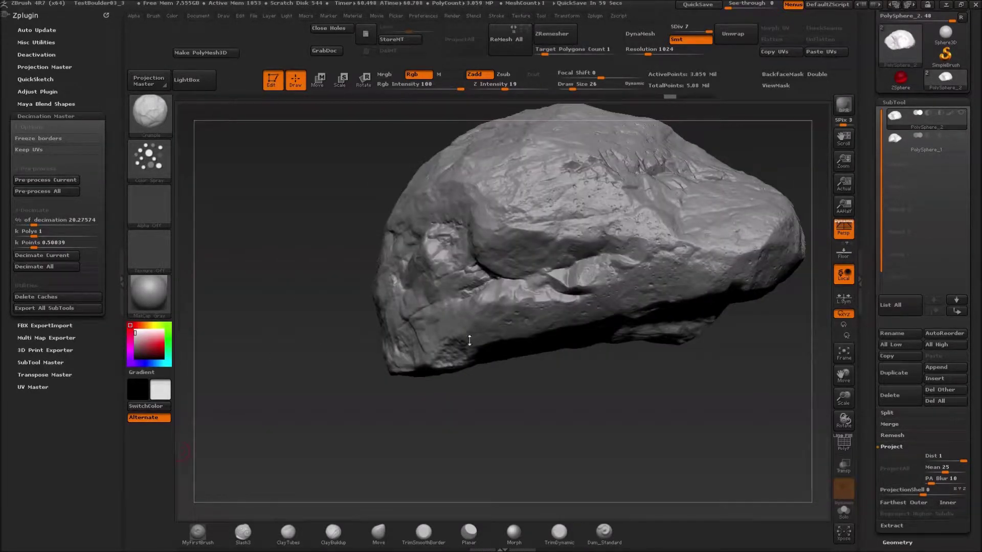
left_click_drag(511, 394, 668, 236)
left_click_drag(713, 375, 637, 204)
left_click_drag(621, 358, 713, 361)
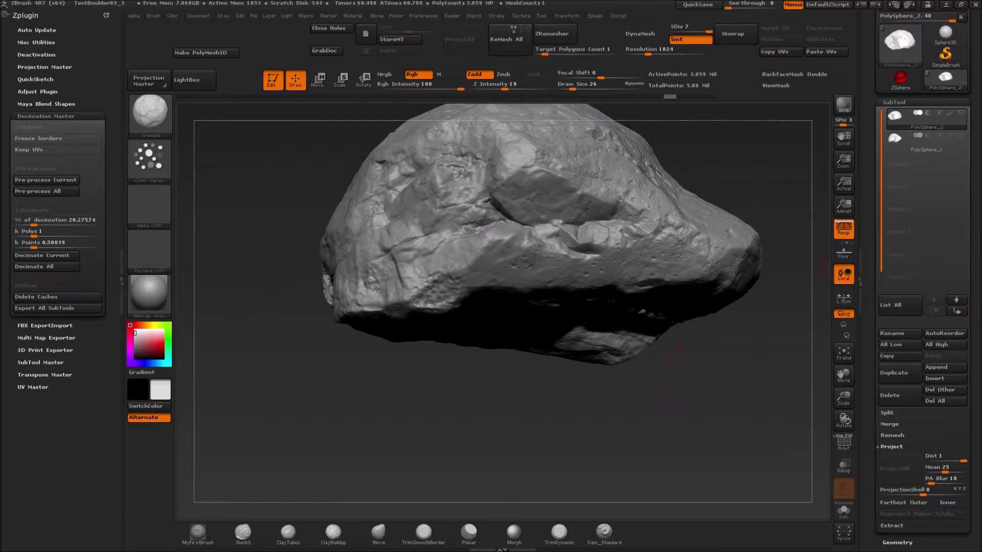
Step: Look up the Check Mesh and Fix Mesh options in the MeshIntegrity settings of the geometry
left_click_drag(976, 482, 938, 332)
left_click(889, 263)
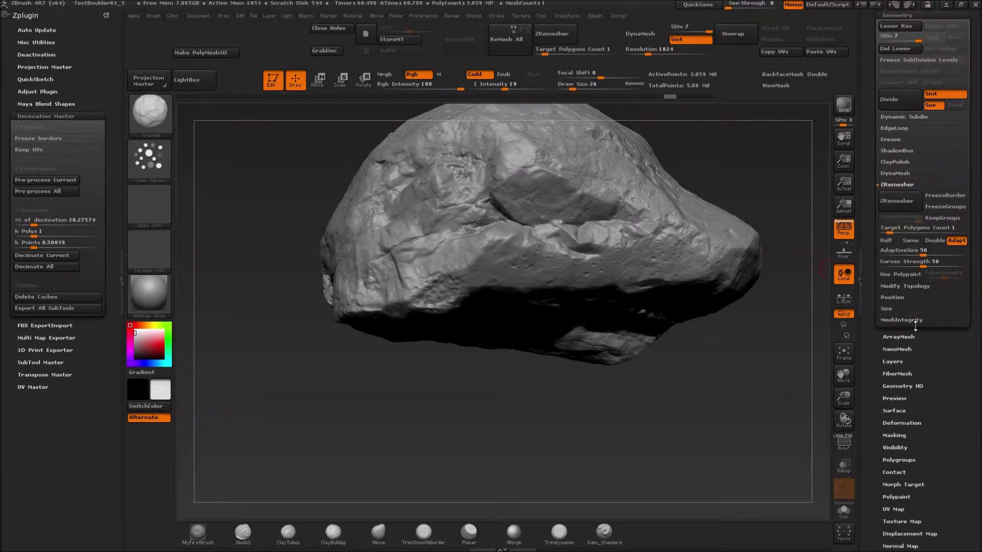
left_click(894, 320)
left_click(890, 245)
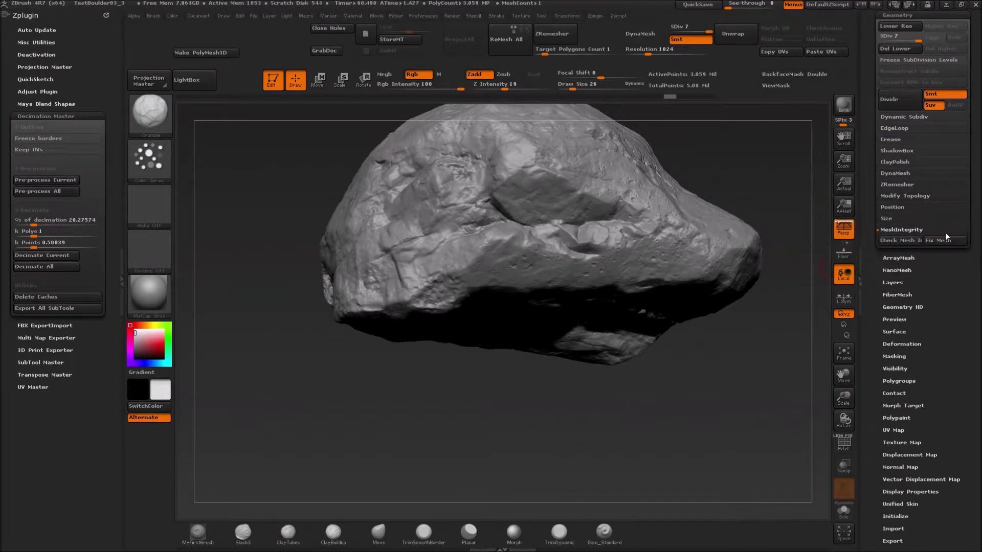
left_click_drag(975, 185, 975, 379)
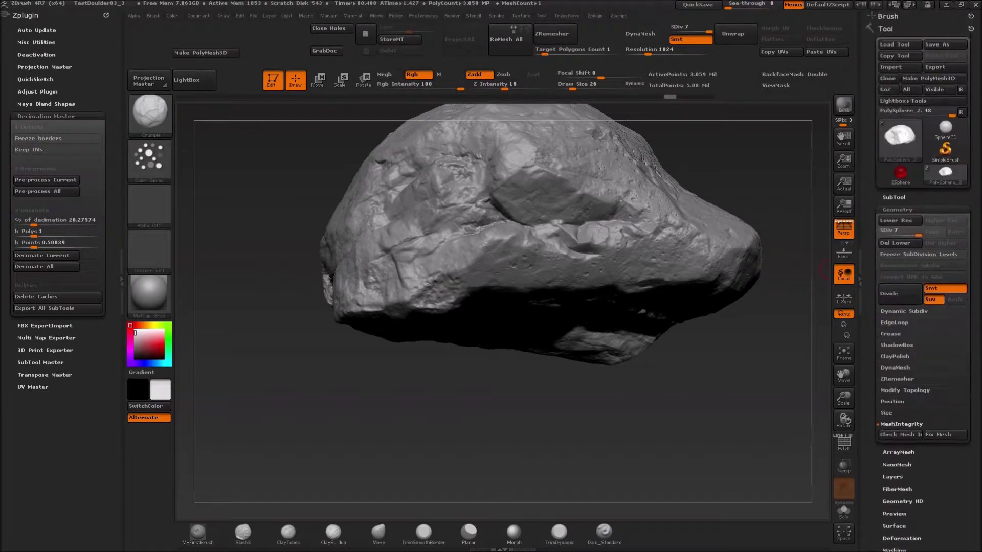
Step: Delete the high-poly PolySphere_1 subtool, keeping only PolySphere_2
left_click(892, 198)
left_click(926, 140)
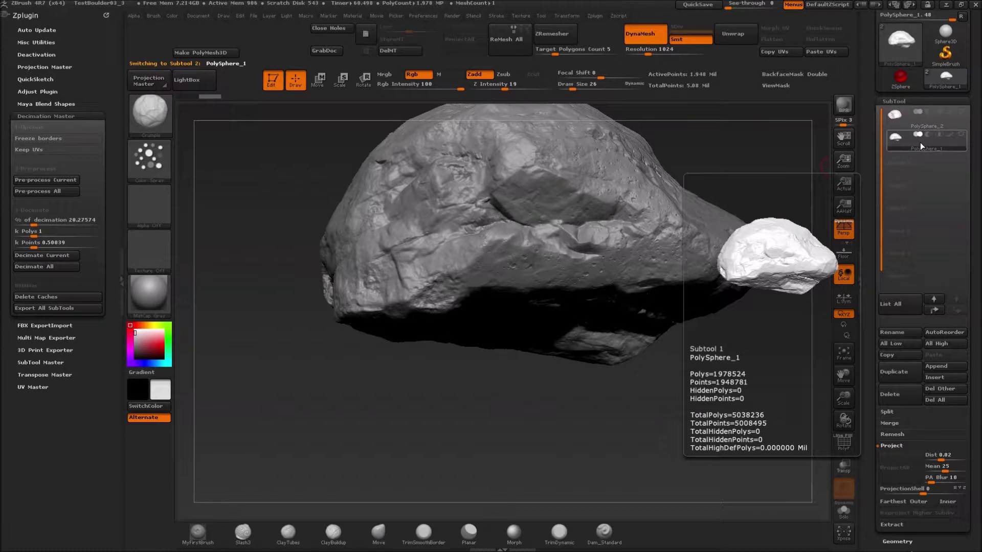
left_click(894, 394)
left_click(790, 418)
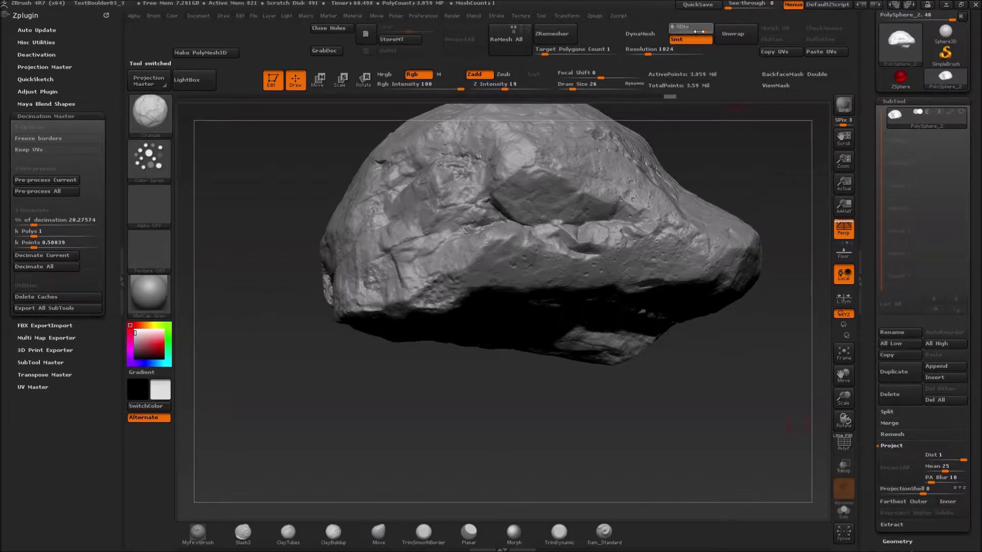
Step: Switch the remaining PolySphere_2 between subdivision levels 1 and 7 and compare its silhouette close up and from a distance
left_click(671, 28)
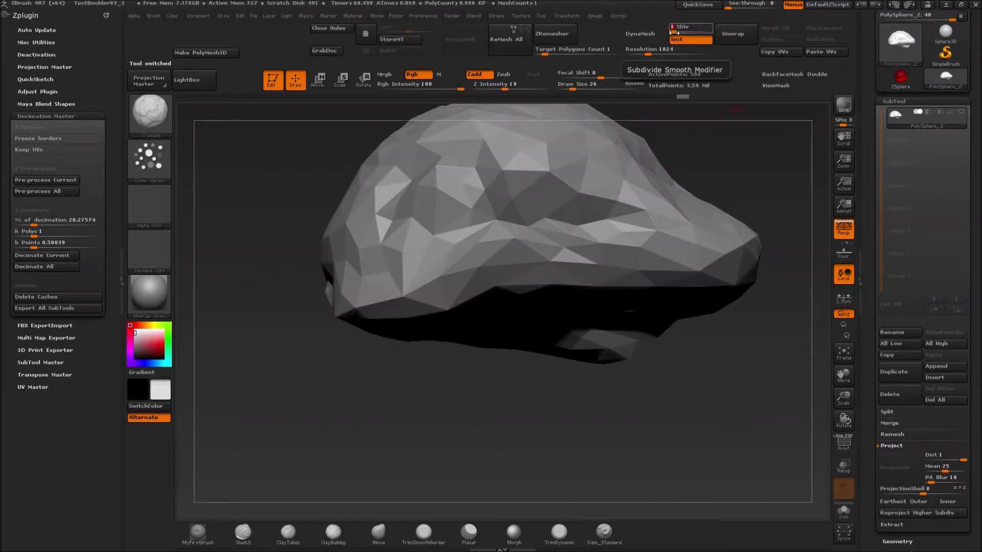
left_click_drag(672, 29, 711, 29)
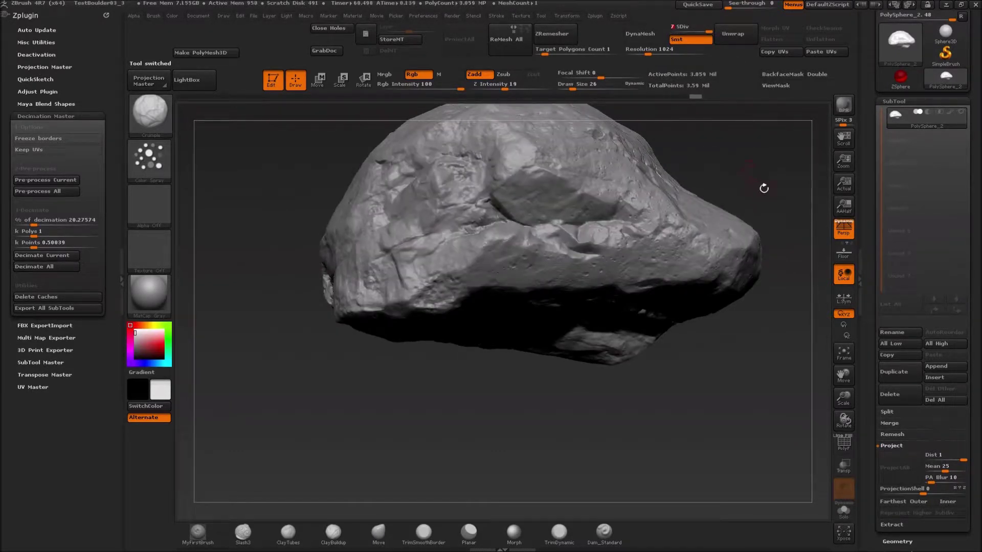
left_click_drag(757, 219, 676, 290)
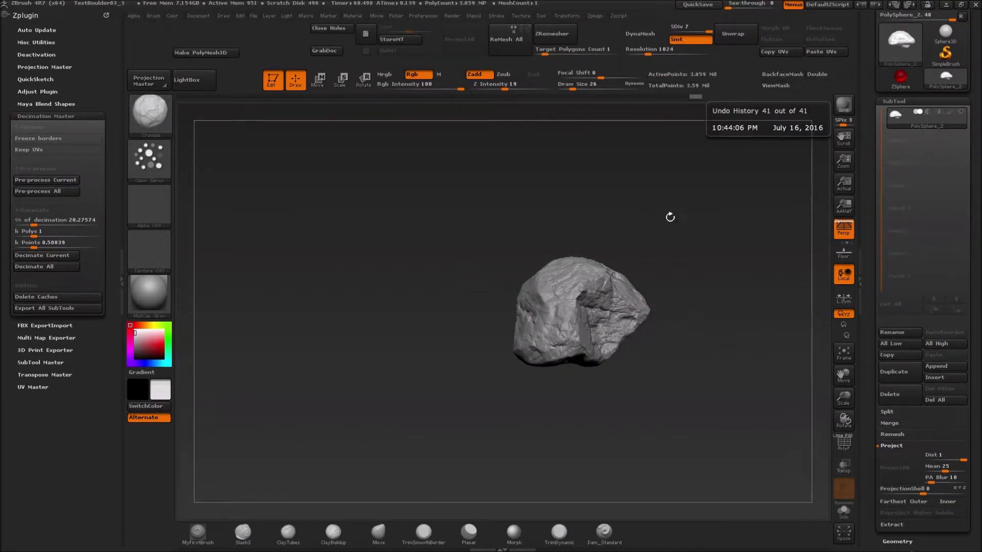
left_click_drag(708, 30, 673, 29)
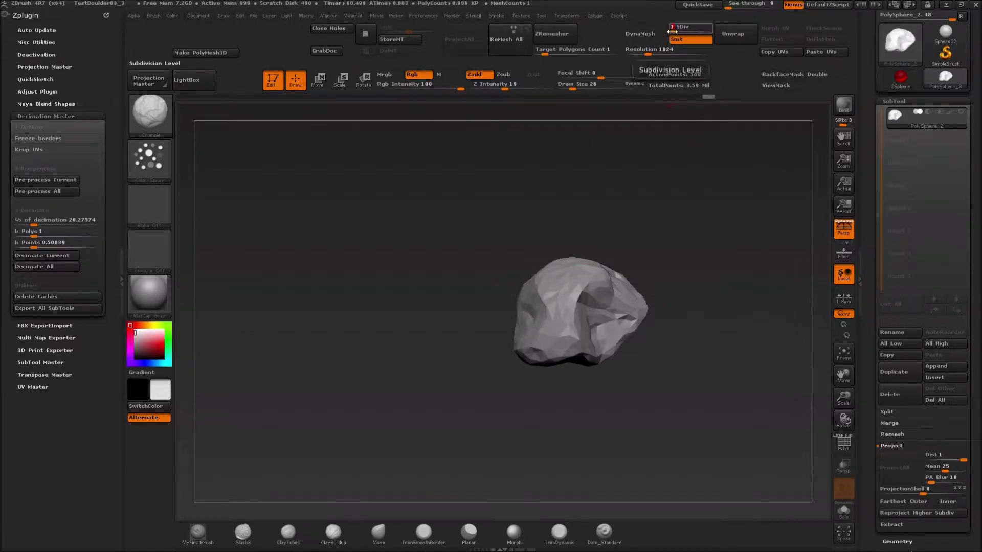
left_click_drag(713, 240, 713, 241)
left_click_drag(608, 254, 416, 302)
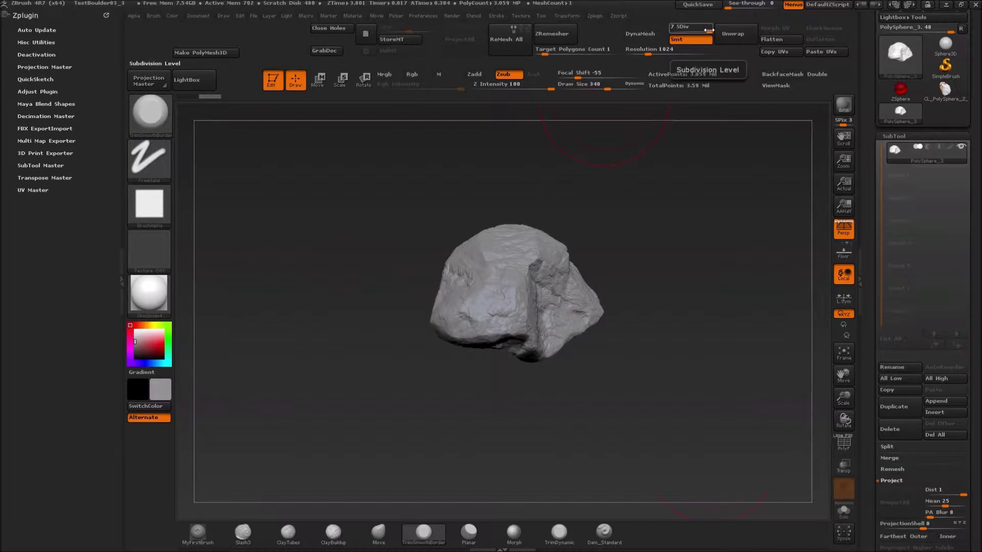
Step: Lower PolySphere_3 to subdivision level 1 and examine the low-poly rock from several sides
left_click_drag(708, 30, 672, 30)
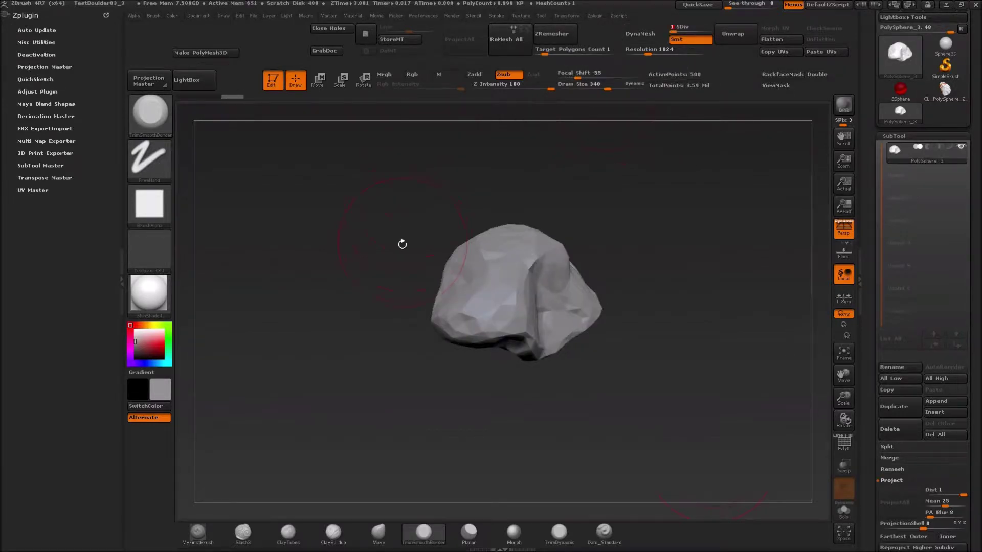
left_click_drag(309, 283, 379, 386)
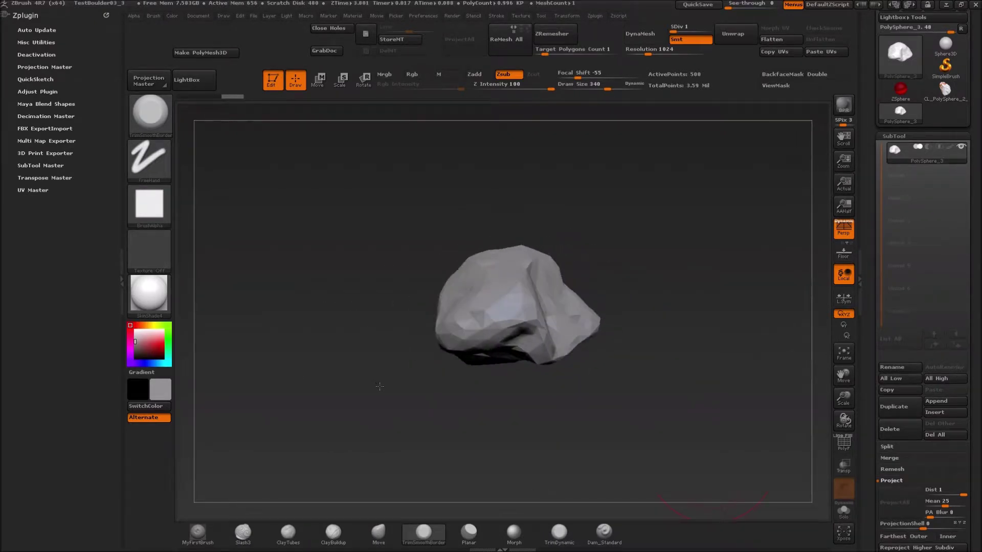
mouse_move(379, 252)
left_mouse_down()
mouse_move(292, 245)
mouse_move(376, 270)
left_mouse_up()
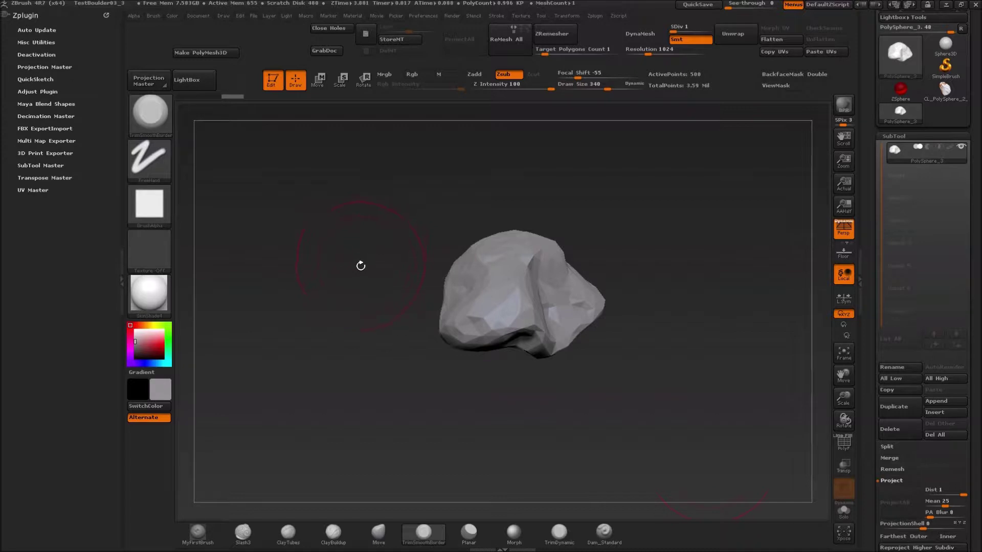
left_click_drag(362, 271, 375, 116)
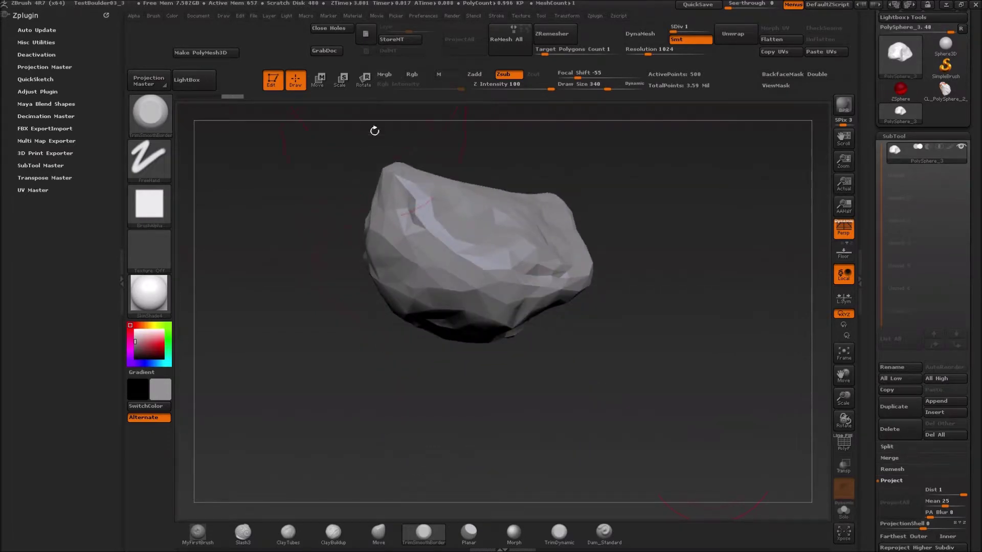
left_click_drag(324, 246, 330, 298)
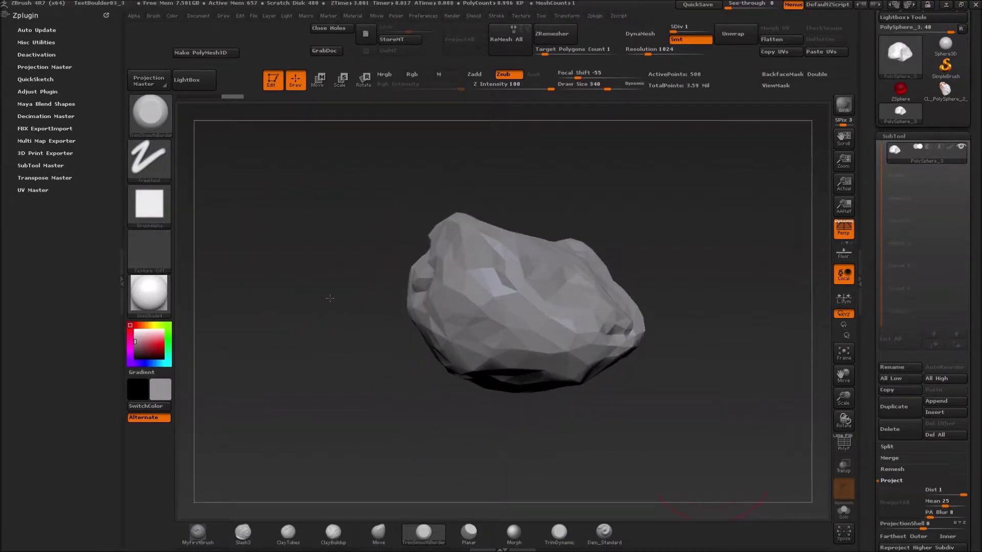
left_click_drag(325, 240, 275, 211)
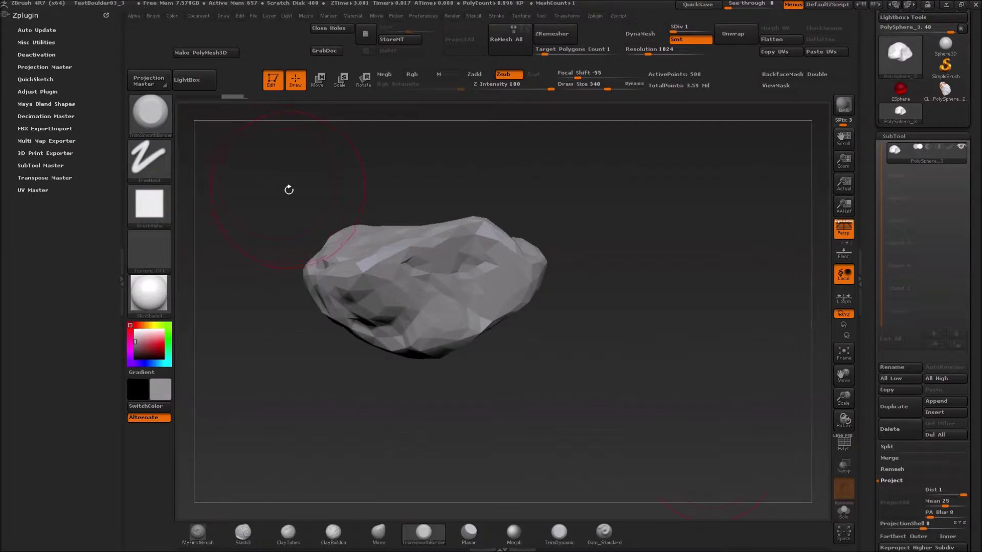
Step: Unwrap the low-poly PolySphere_3 with UV Master and flatten it to check the UV layout
left_click(32, 190)
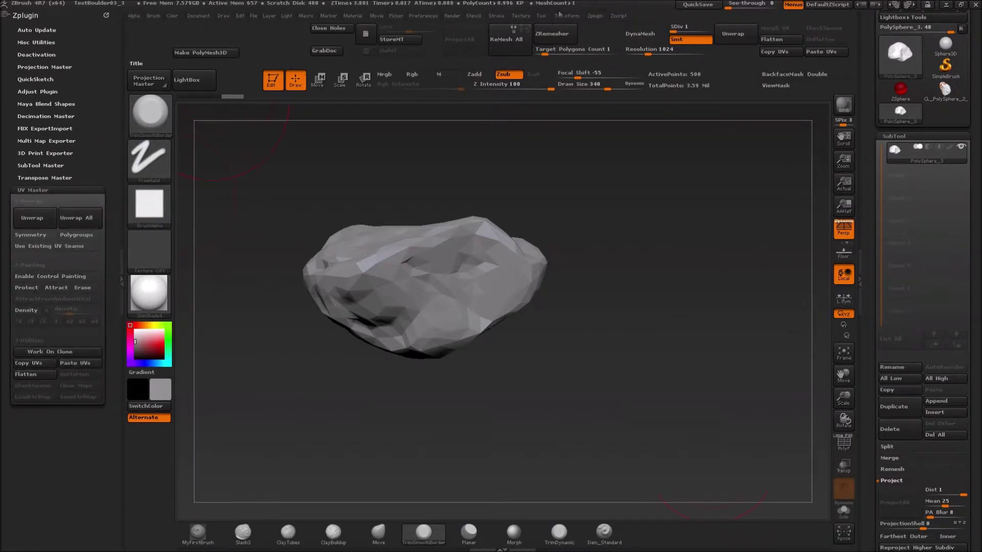
left_click(595, 16)
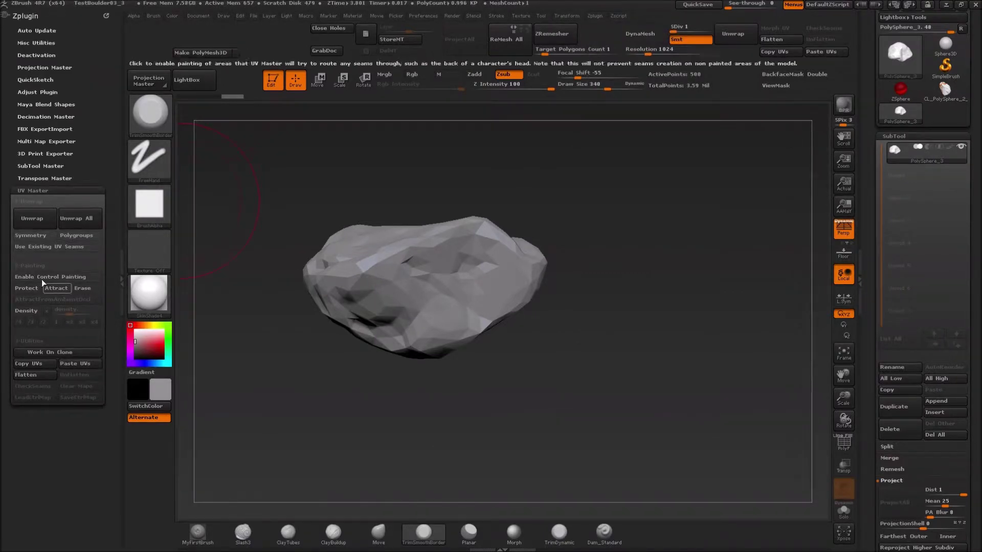
left_click(32, 218)
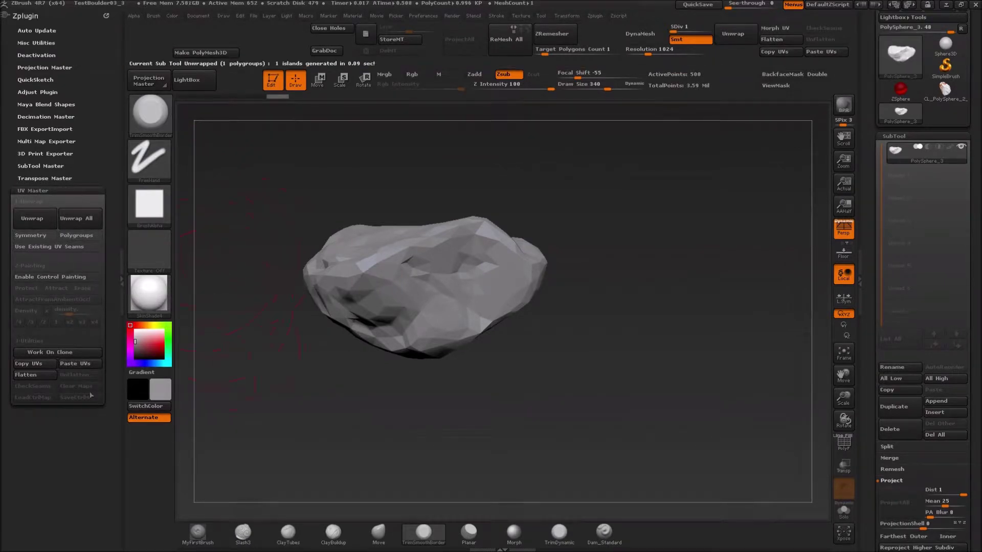
left_click(27, 375)
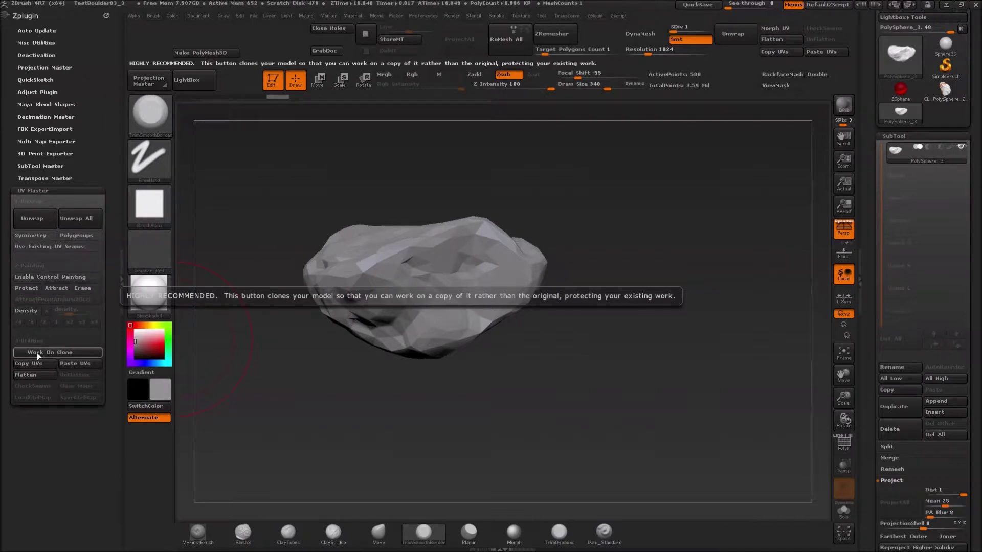
Step: Create a UV Master work clone of the low-poly rock and compare it with the original PolySphere_4, ending on the clone
left_click(37, 353)
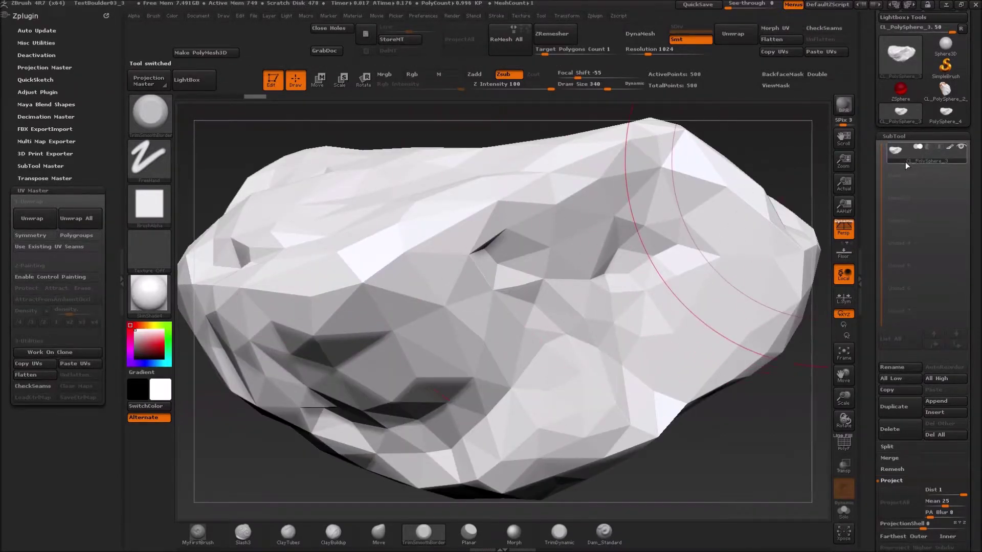
mouse_move(908, 164)
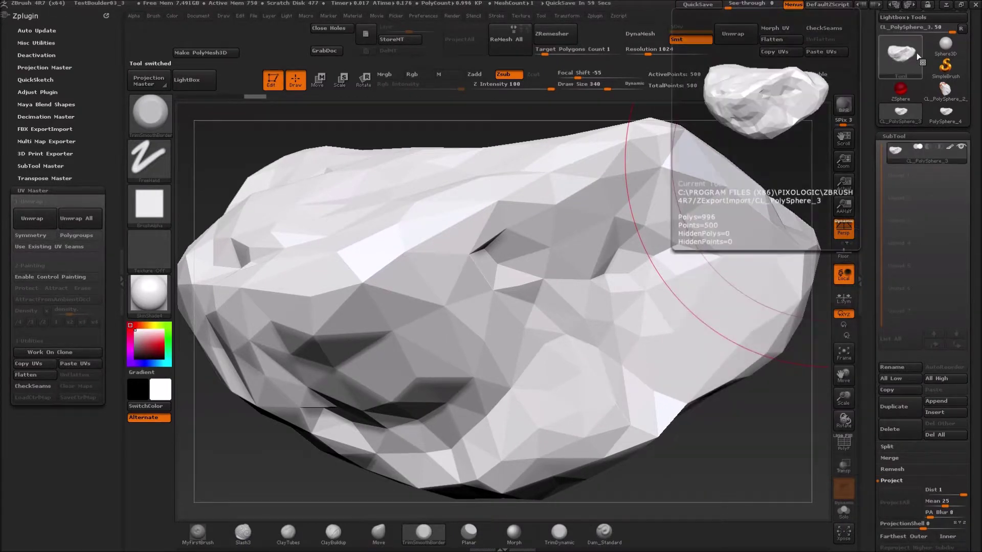
mouse_move(907, 118)
mouse_move(946, 121)
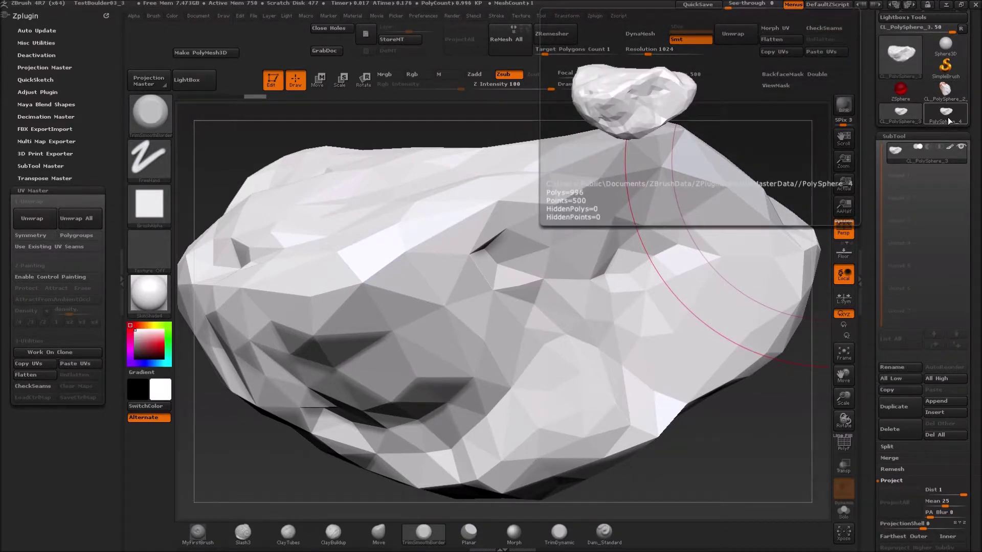
left_click(946, 117)
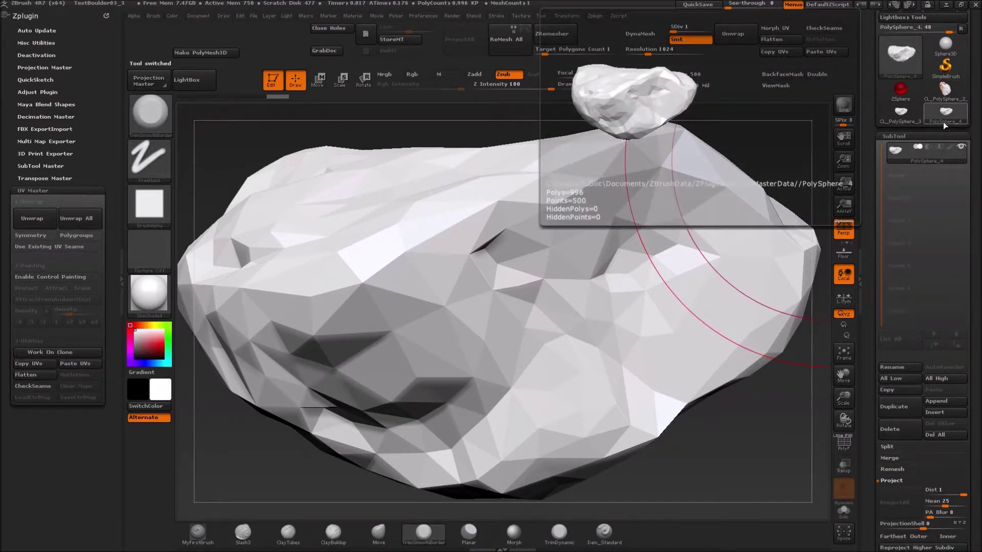
left_click(897, 117)
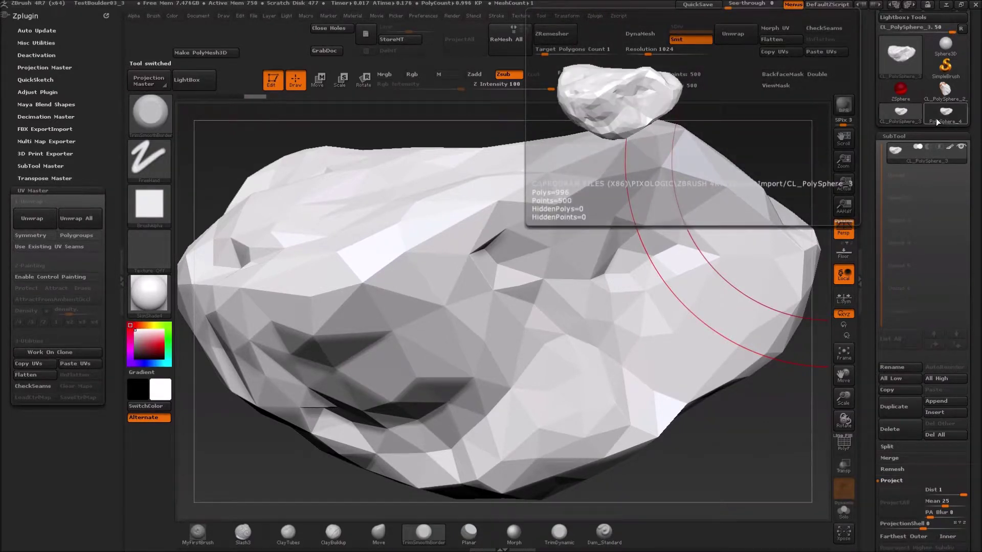
mouse_move(891, 115)
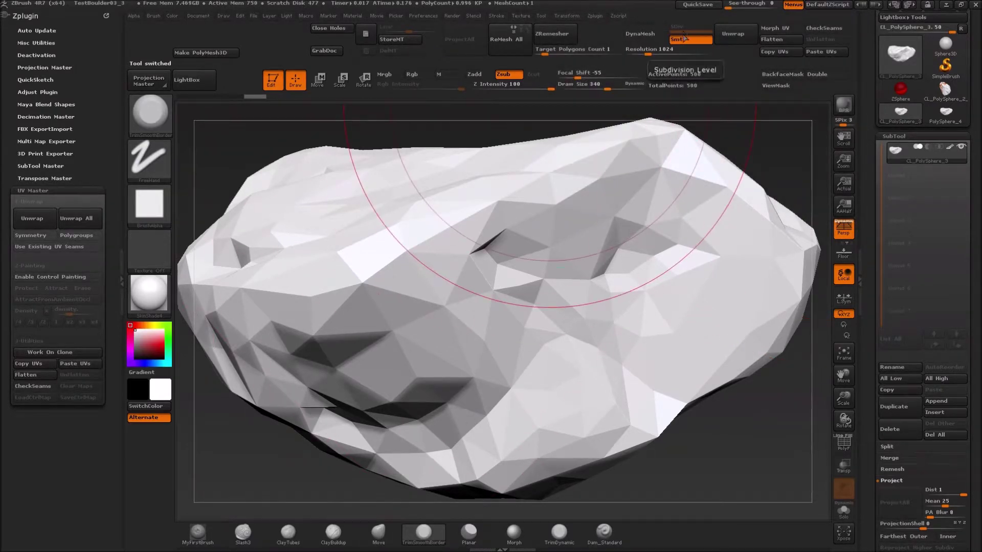
Step: Unwrap the cloned rock with UV Master, flatten it to check the UV layout, and restore its 3D shape
left_click(29, 217)
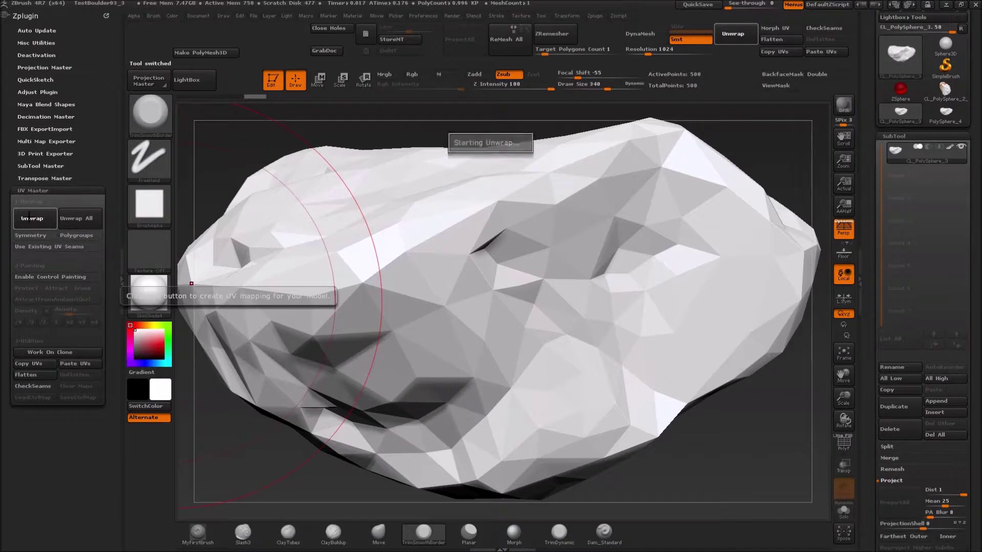
left_click(34, 376)
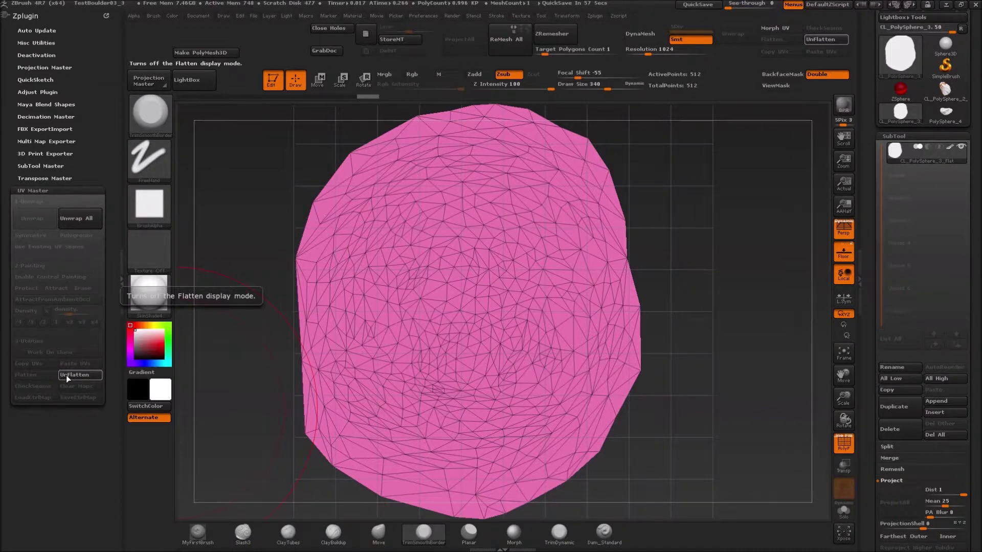
left_click(66, 375)
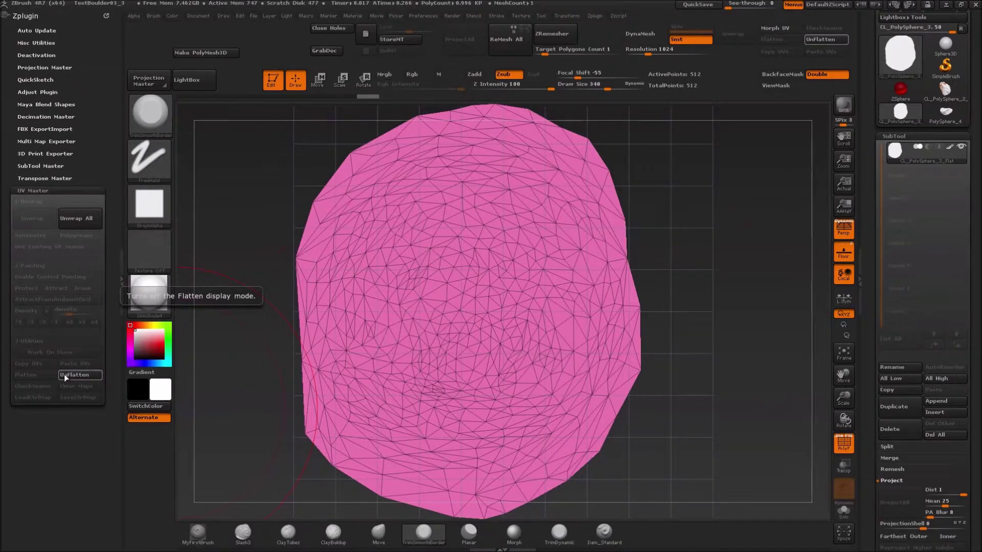
left_click(77, 374)
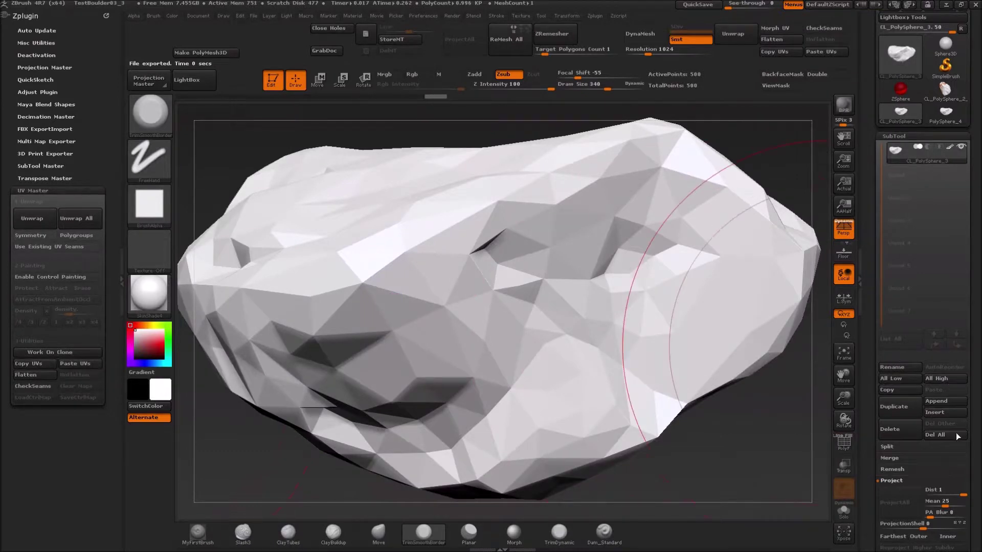
Step: Create a new texture map on the clone and replace it with the 1024 x 1024 checkerboard, Texture 03
left_click_drag(975, 496, 971, 380)
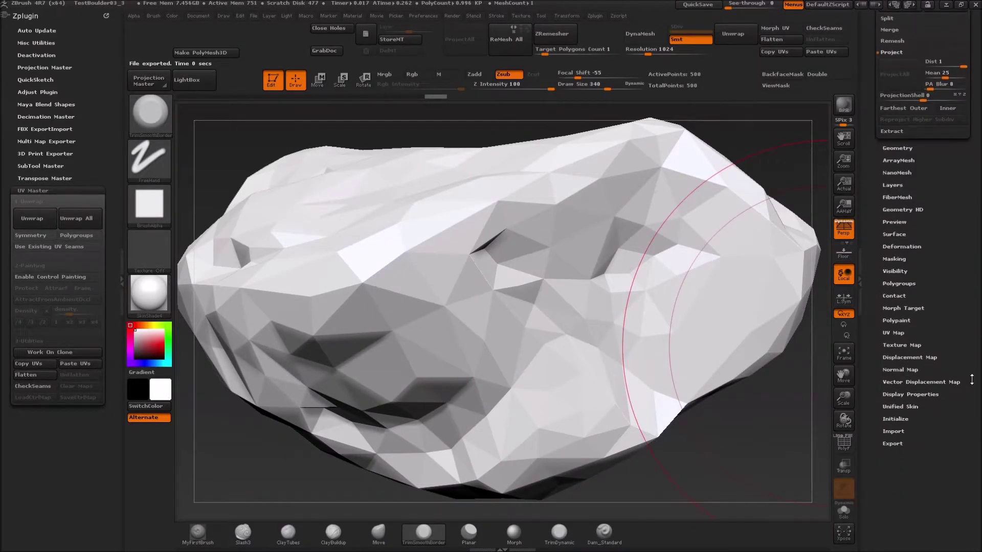
left_click(897, 346)
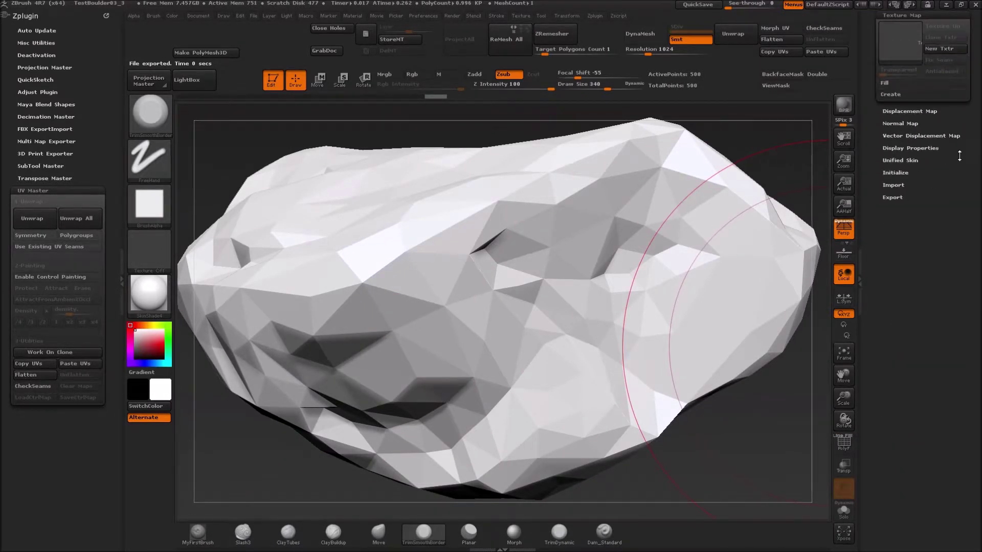
left_click_drag(970, 170, 968, 262)
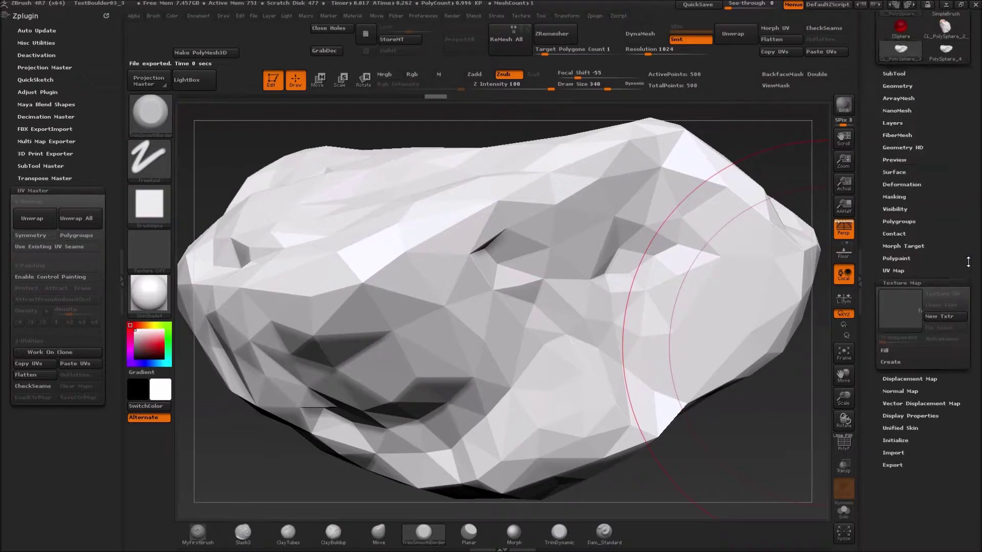
left_click(938, 321)
left_click(894, 317)
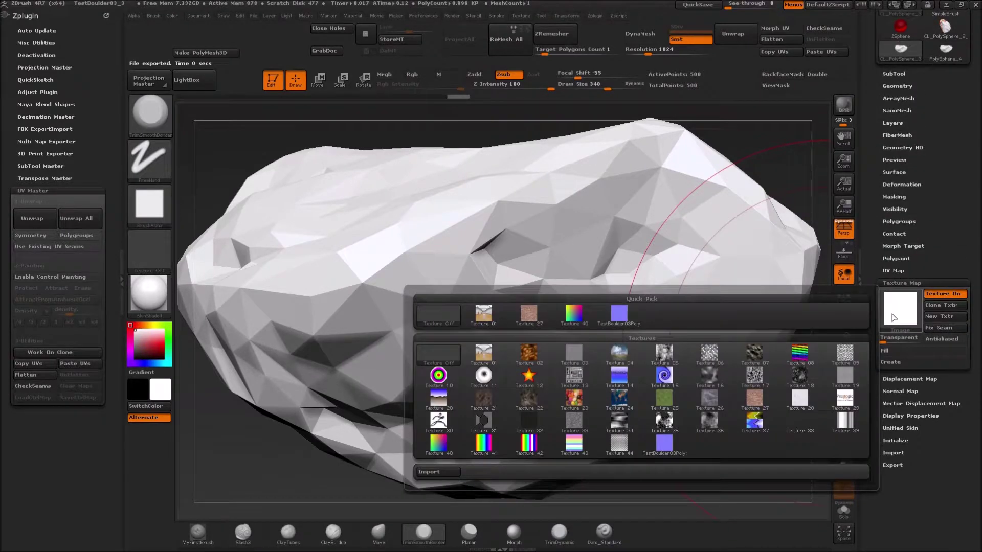
mouse_move(658, 360)
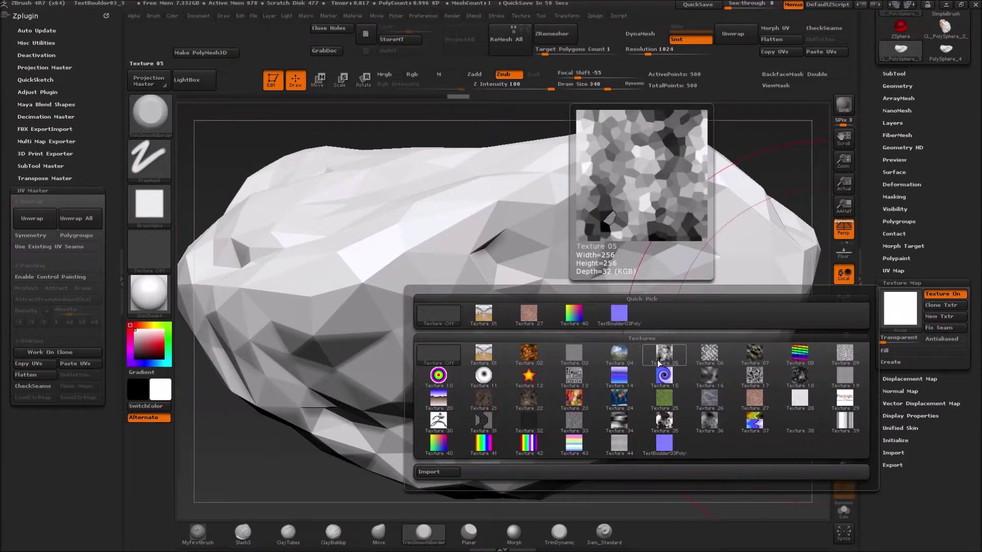
mouse_move(844, 352)
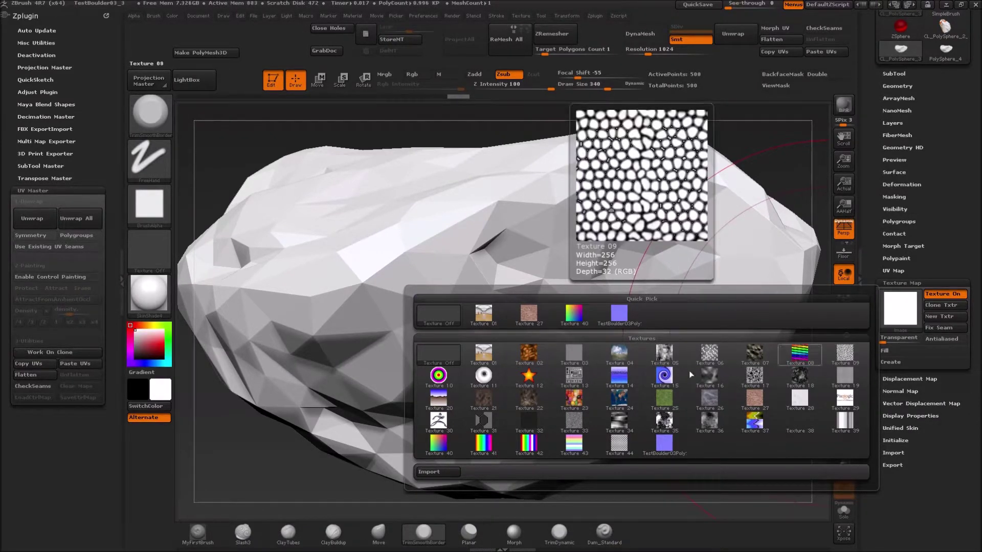
mouse_move(527, 361)
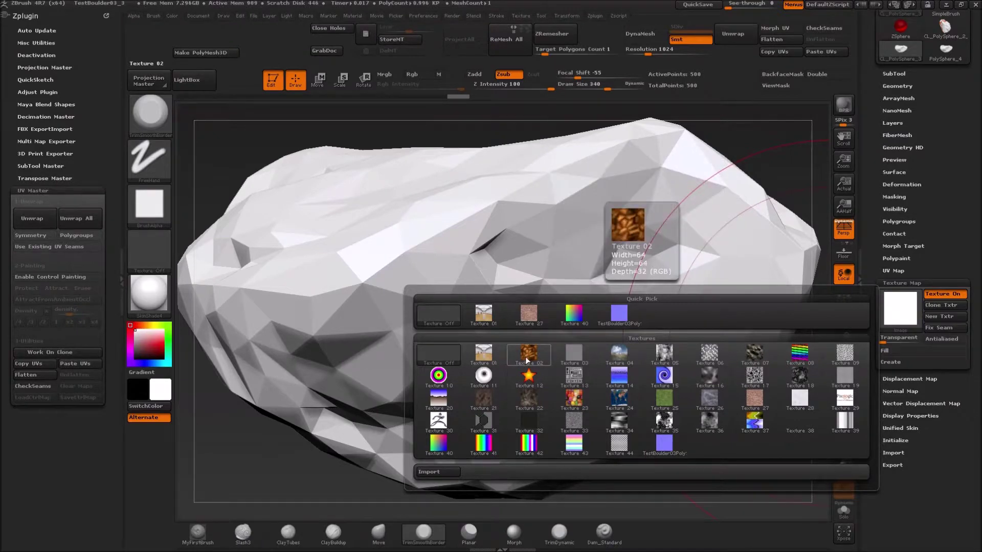
mouse_move(581, 354)
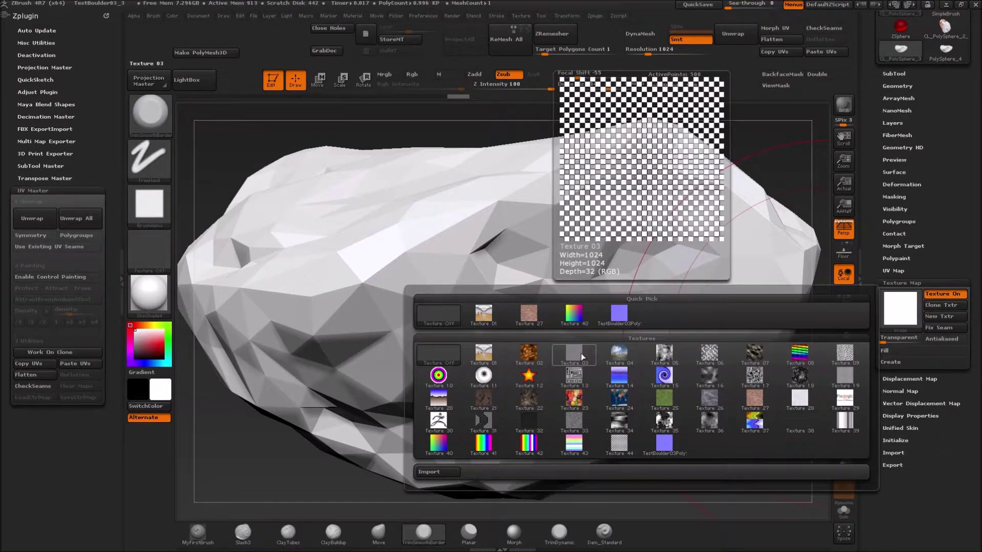
left_click(581, 353)
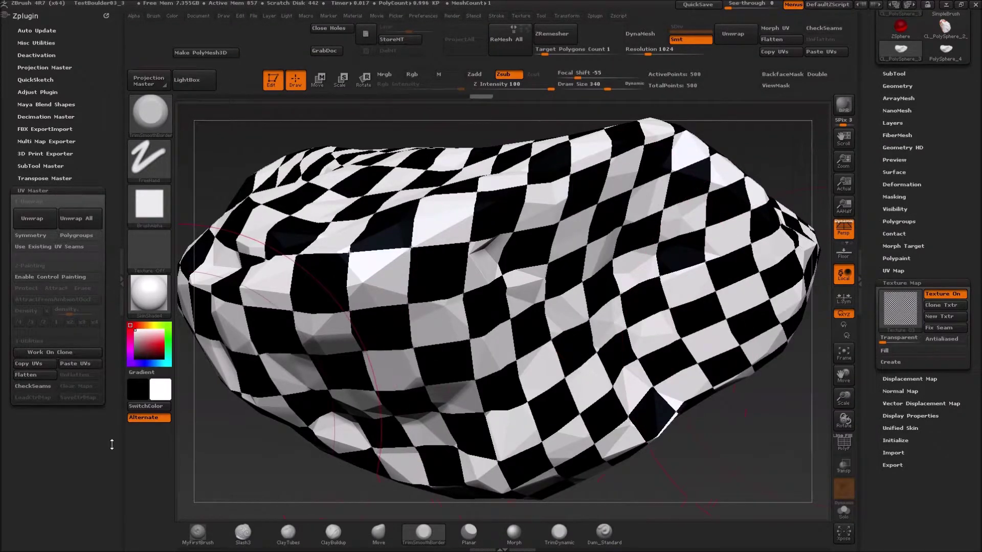
Step: Examine the checkerboard on the rock from all sides for stretching and visible UV seams
left_click_drag(269, 458, 210, 416, "alt")
left_click_drag(259, 335, 274, 403)
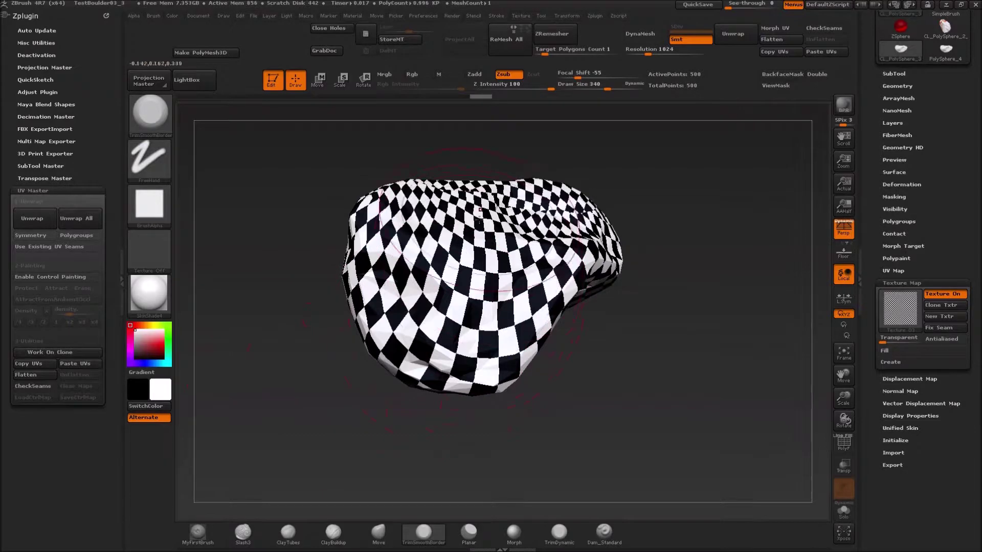
left_click_drag(452, 306, 639, 266)
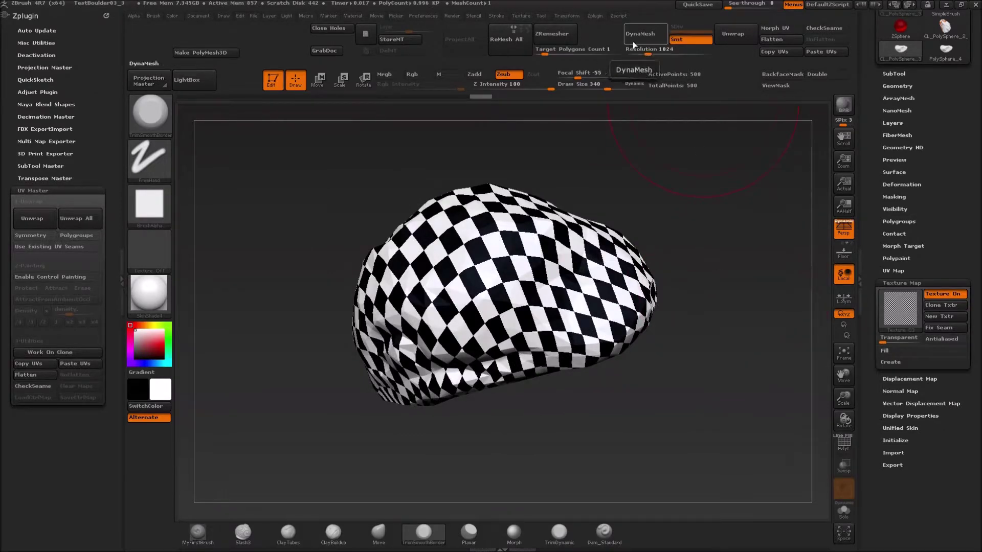
left_click_drag(290, 312, 370, 315)
left_click_drag(380, 244, 342, 383)
left_click_drag(493, 410, 482, 311)
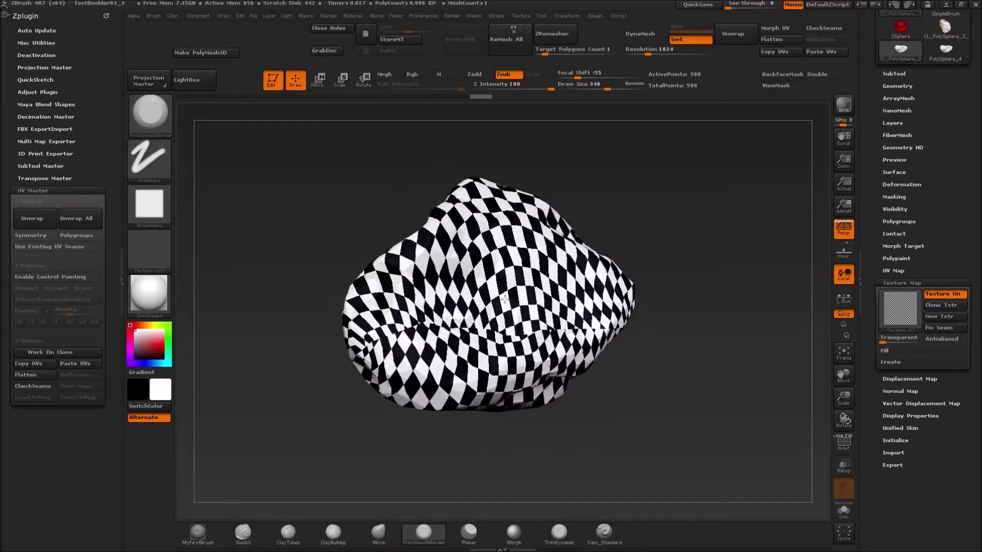
left_click_drag(496, 310, 496, 318)
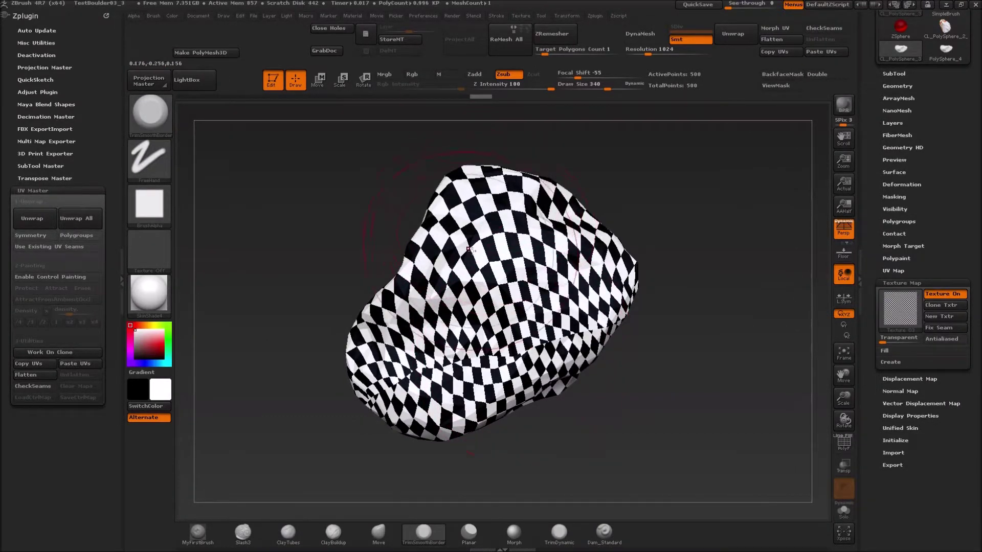
left_click_drag(386, 207, 385, 229)
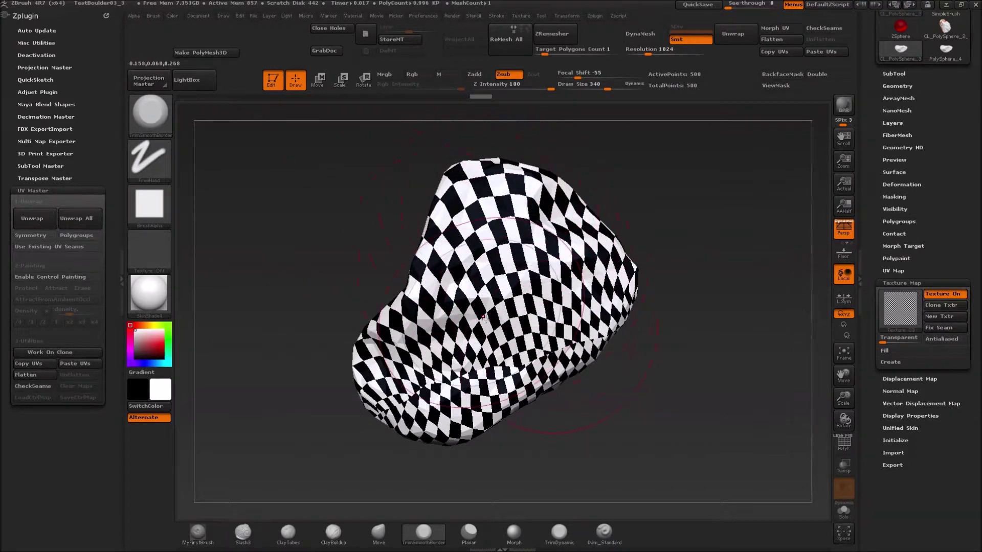
left_click_drag(345, 177, 426, 268)
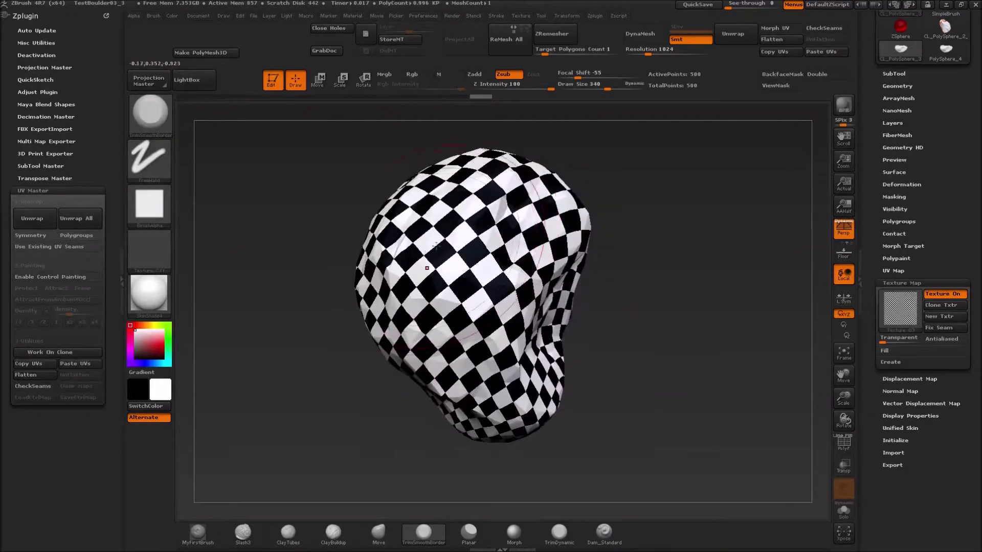
left_click_drag(317, 204, 501, 282)
left_click_drag(346, 210, 283, 257)
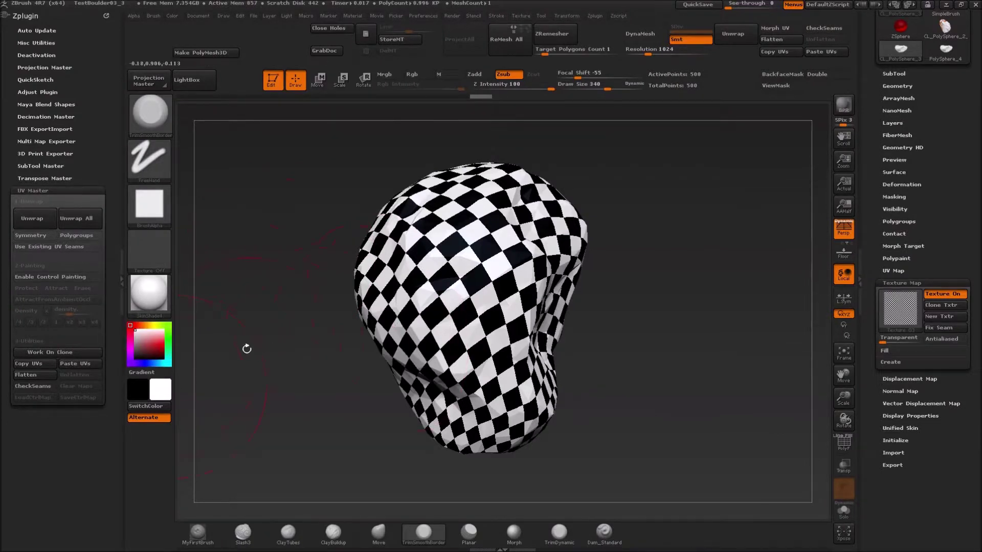
Step: Flatten the checkered clone to inspect its UV layout, restore the 3D shape, and view the rock from another side
left_click(27, 376)
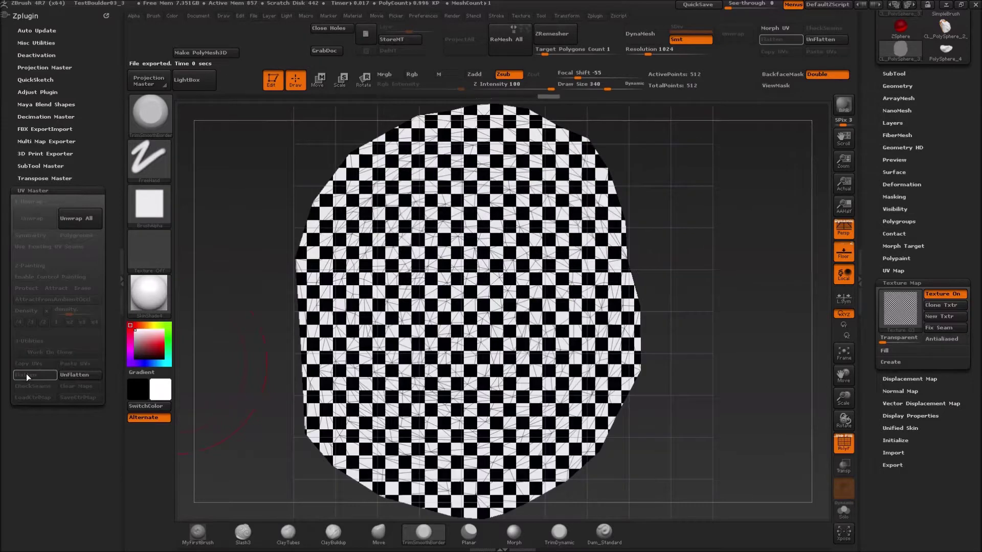
left_click(76, 374)
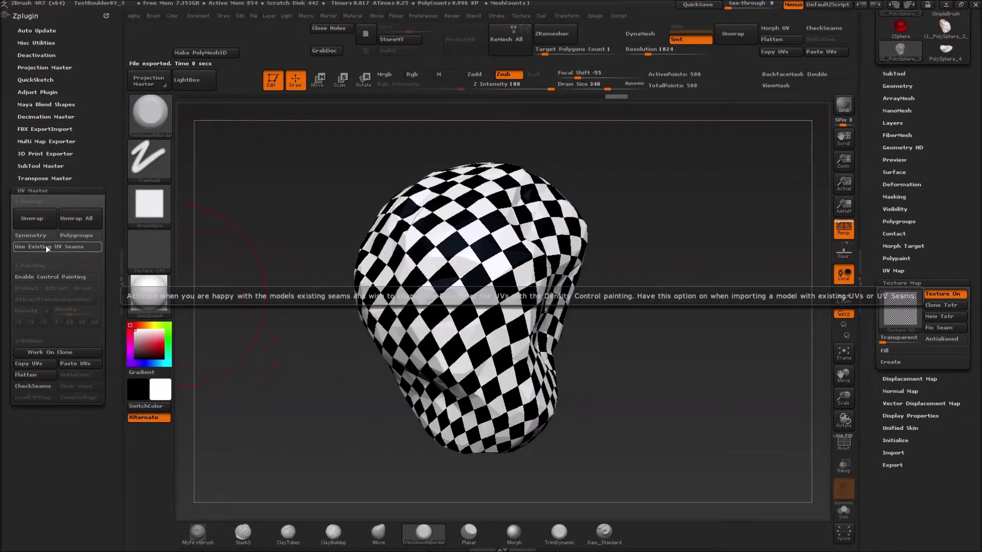
mouse_move(283, 356)
left_mouse_down()
mouse_move(271, 284)
mouse_move(237, 295)
left_mouse_up()
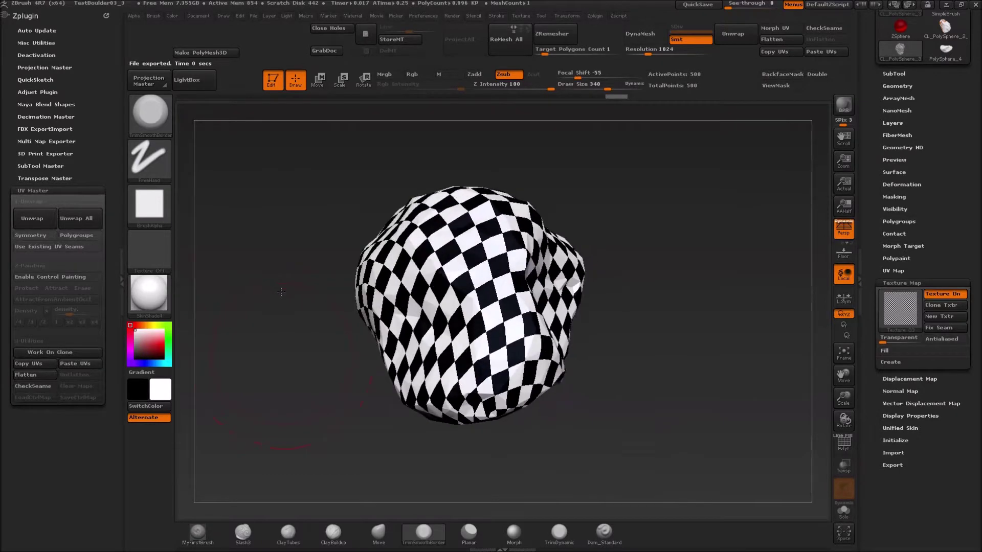
Step: Enable UV Master control painting in Attract mode and paint one end of the rock to attract the UV seams
left_click(92, 277)
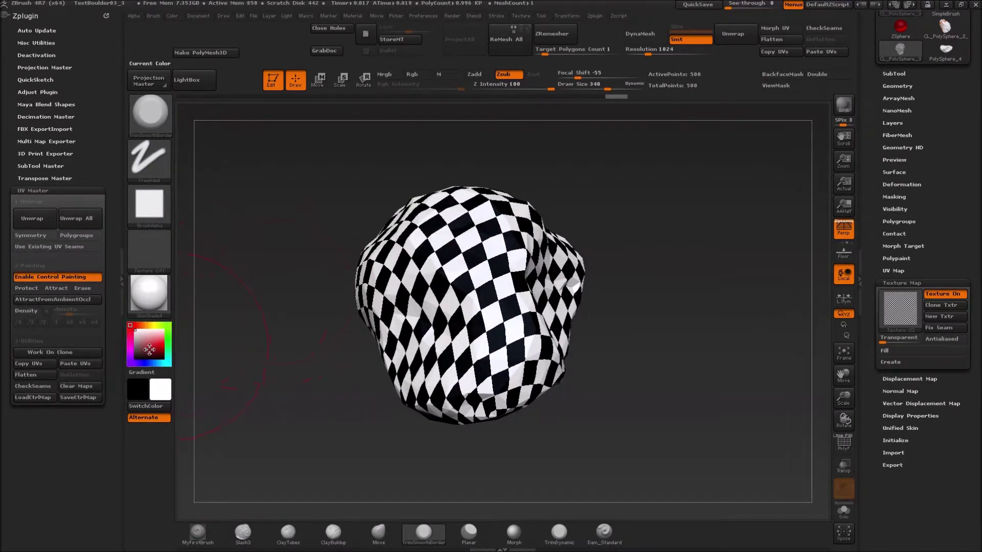
left_click(54, 287)
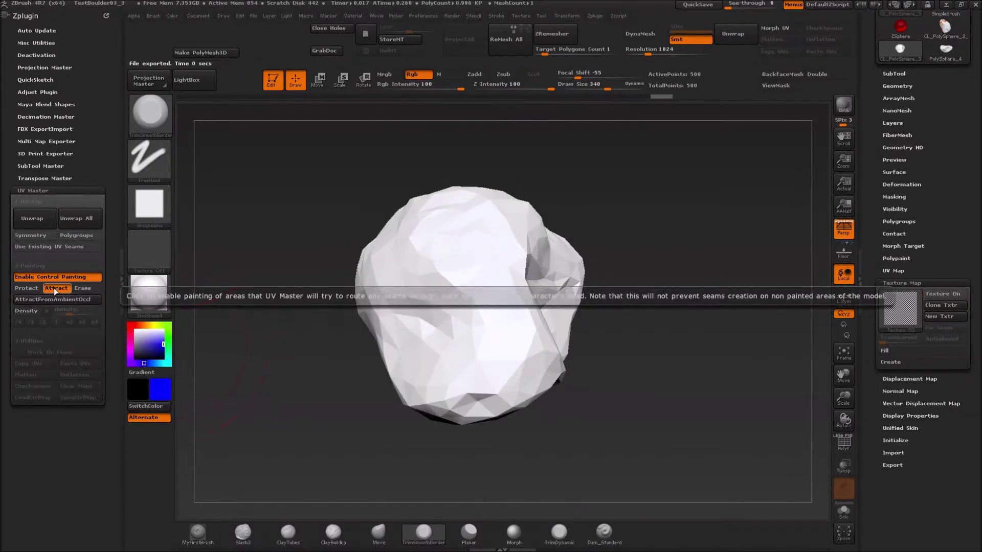
left_click_drag(265, 272, 200, 279)
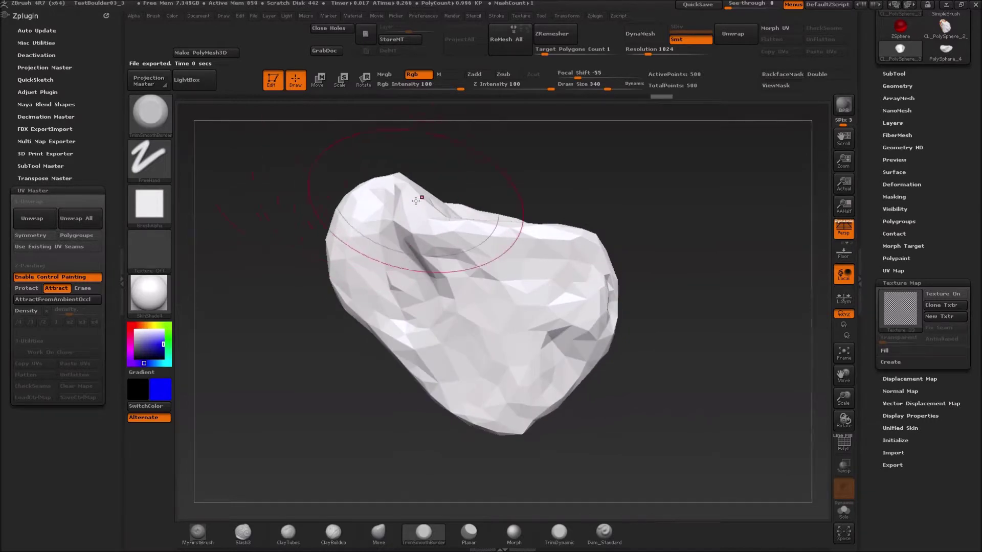
mouse_move(427, 219)
left_mouse_down()
mouse_move(350, 197)
mouse_move(302, 287)
left_mouse_up()
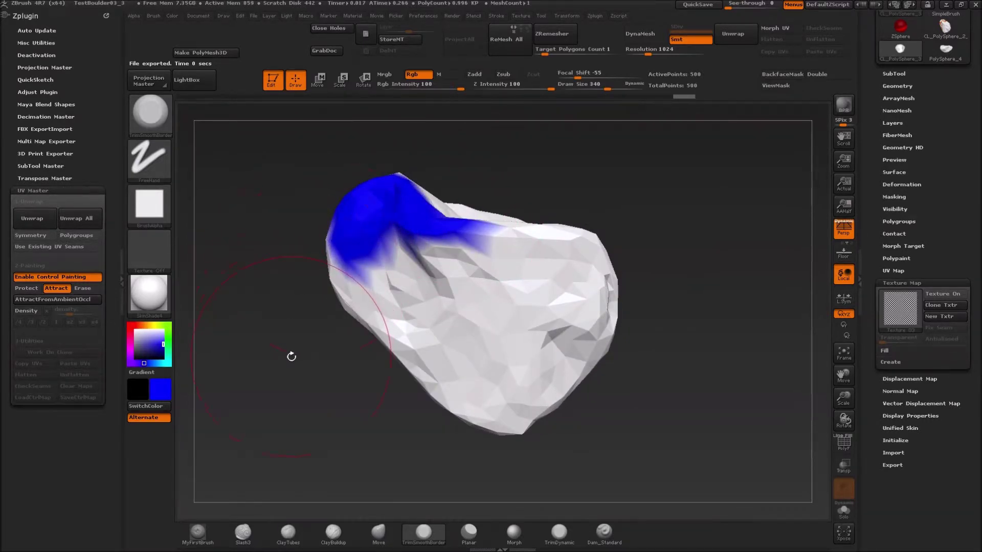
Step: Set the brush draw size to 101 and extend the Attract painting along the rock's outer edge
key("s")
left_click_drag(291, 357, 306, 225)
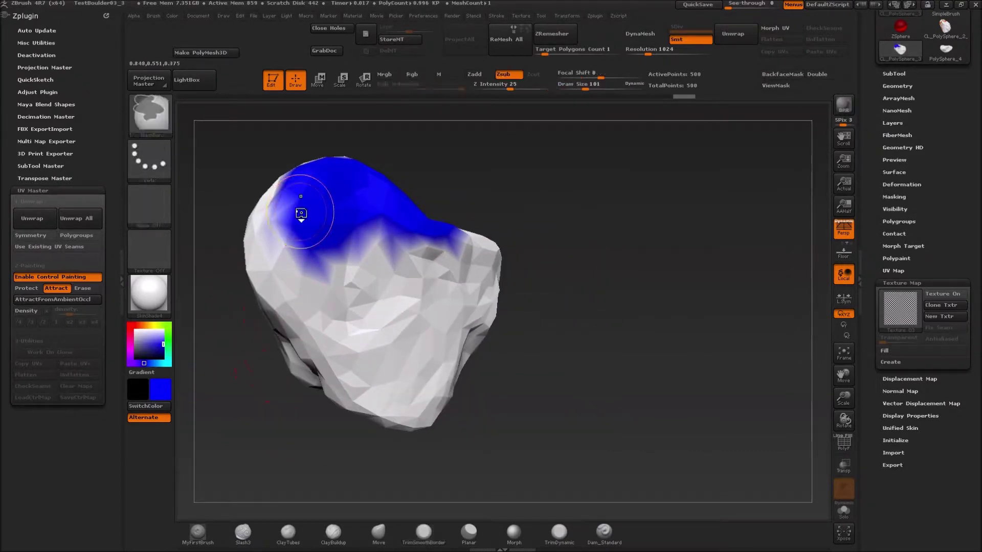
key("ctrl+z")
mouse_move(414, 206)
left_mouse_down()
mouse_move(385, 184)
mouse_move(339, 166)
mouse_move(301, 183)
mouse_move(257, 248)
mouse_move(254, 309)
mouse_move(374, 412)
mouse_move(415, 432)
mouse_move(487, 439)
mouse_move(451, 380)
mouse_move(405, 458)
mouse_move(385, 470)
mouse_move(365, 458)
mouse_move(368, 466)
mouse_move(350, 408)
left_mouse_up()
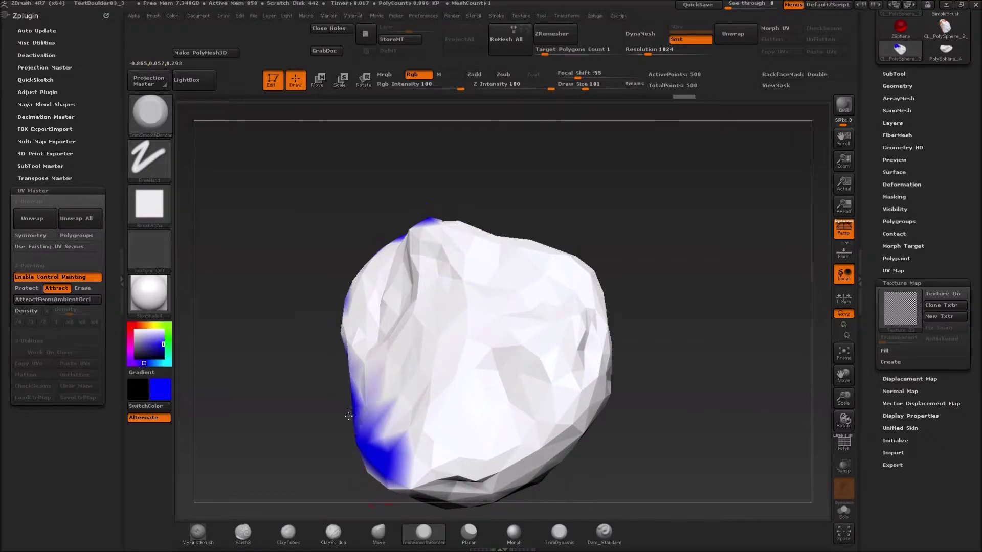
left_click_drag(379, 473, 460, 511, "alt")
left_click_drag(467, 362, 687, 286, "alt")
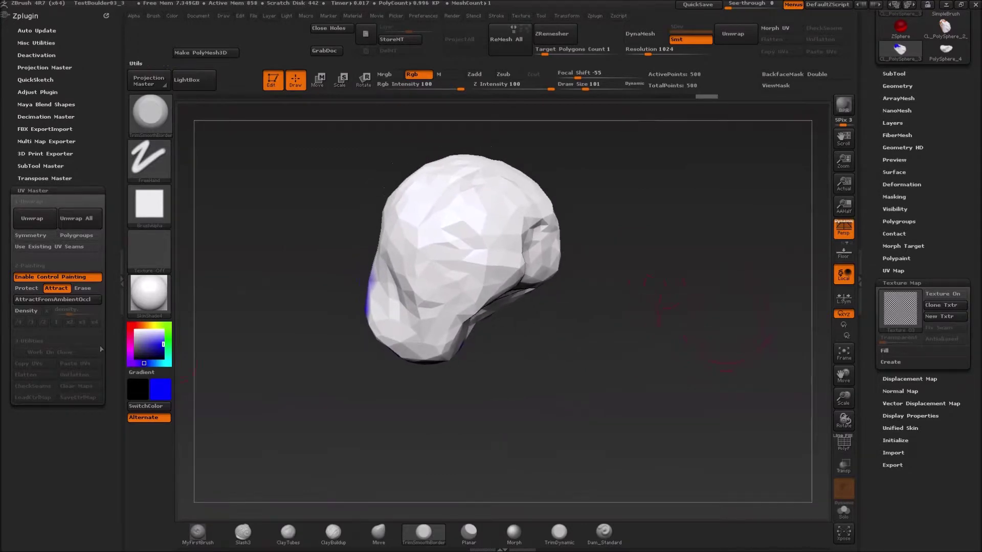
Step: Switch control painting to Protect and paint the rock's broad upper faces to keep UV seams away from them
left_click(25, 288)
mouse_move(444, 205)
left_mouse_down()
mouse_move(425, 222)
mouse_move(431, 273)
mouse_move(399, 324)
mouse_move(417, 323)
mouse_move(437, 281)
mouse_move(417, 228)
mouse_move(467, 216)
mouse_move(416, 272)
left_mouse_up()
left_click_drag(639, 307, 588, 194)
left_click(453, 174)
mouse_move(453, 174)
left_mouse_down()
mouse_move(424, 148)
mouse_move(409, 225)
mouse_move(445, 255)
mouse_move(475, 261)
left_mouse_up()
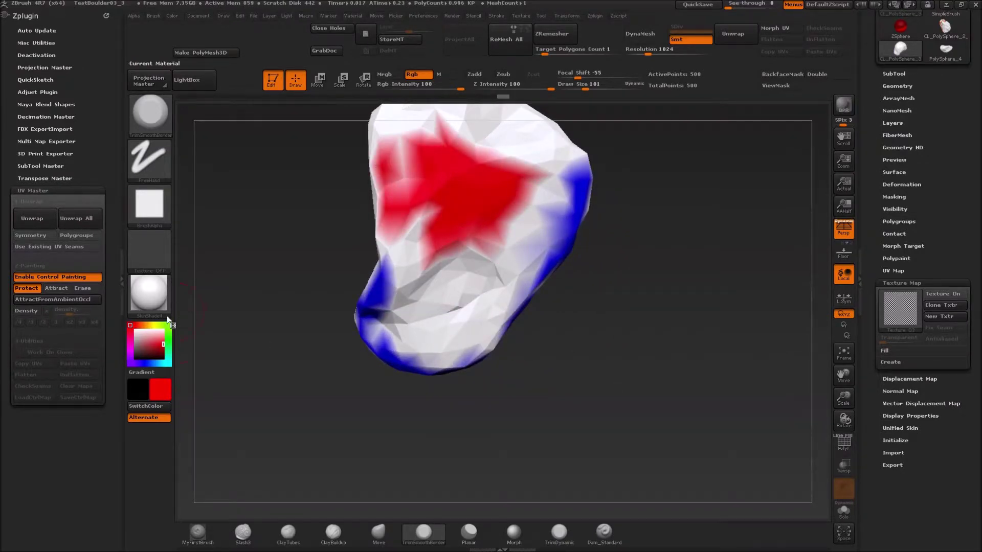
Step: Unwrap the rock using the painted seam guides, check the flattened UVs, and disable control painting
left_click(35, 219)
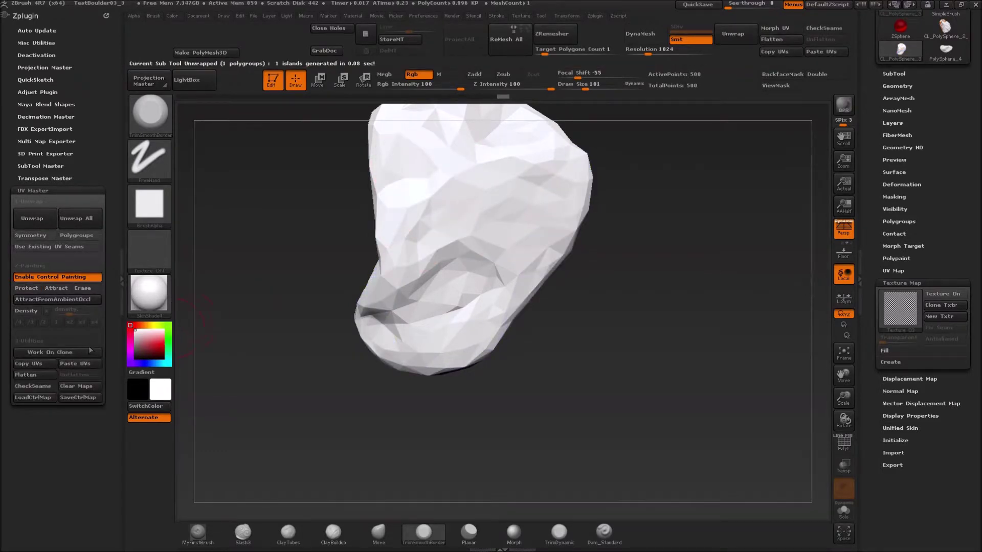
left_click(32, 374)
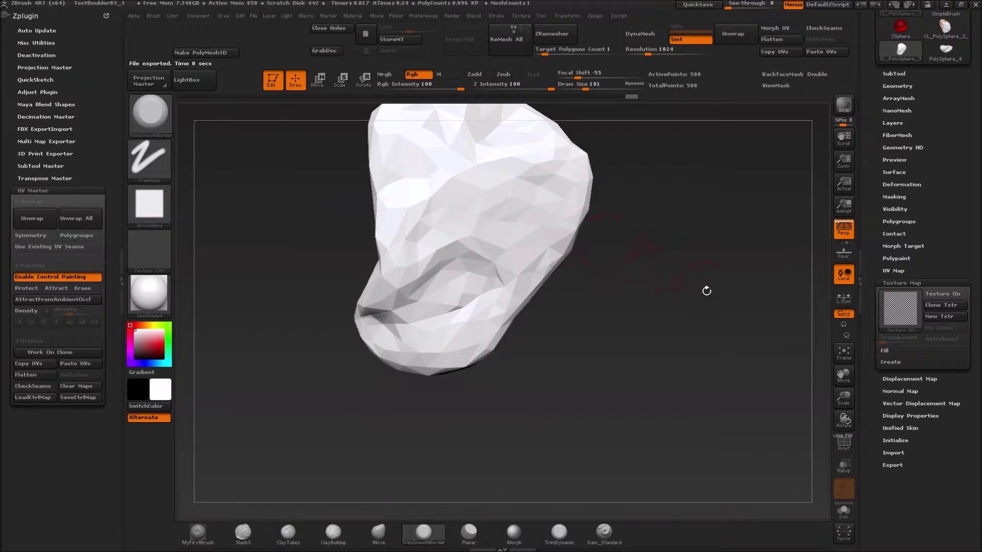
mouse_move(898, 313)
left_click(56, 277)
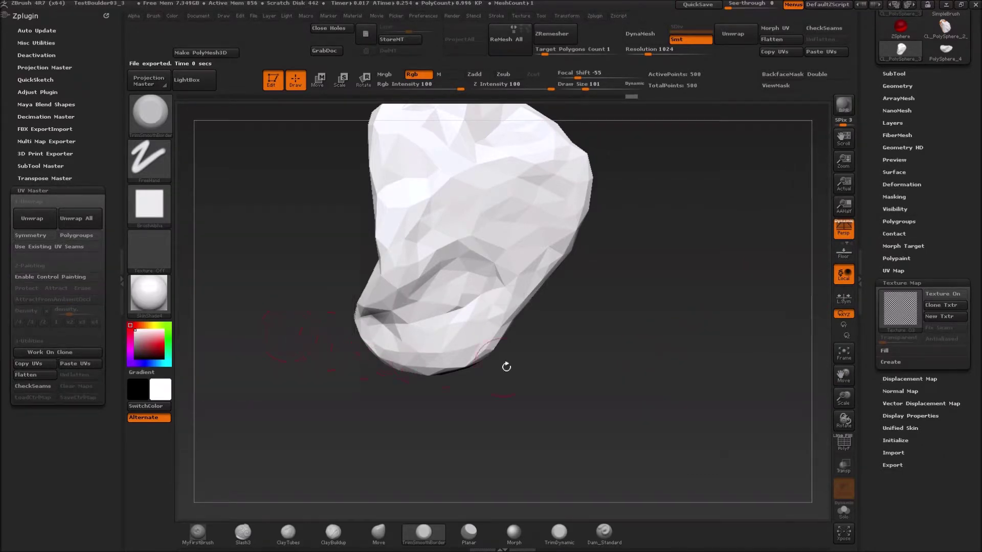
Step: Display the checkerboard texture on the unwrapped rock and examine it from several sides for stretching and seams
left_click(143, 252)
left_click(350, 300)
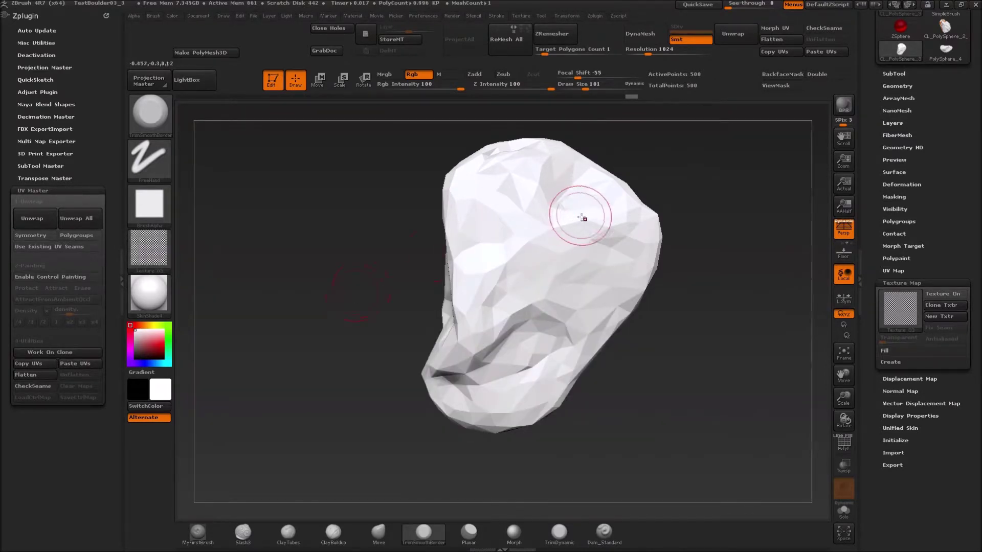
left_click(944, 294)
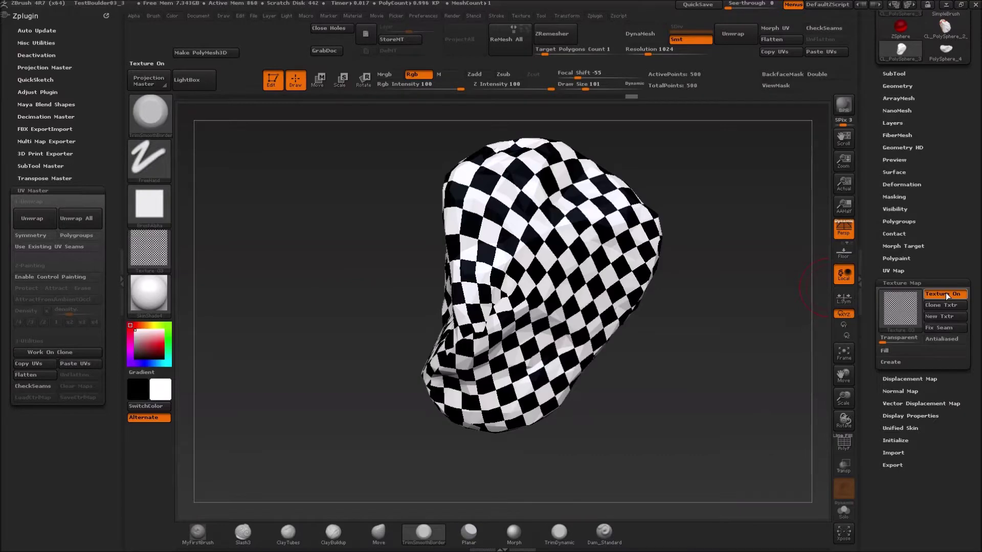
left_click_drag(497, 447, 697, 361)
left_click_drag(297, 206, 317, 235)
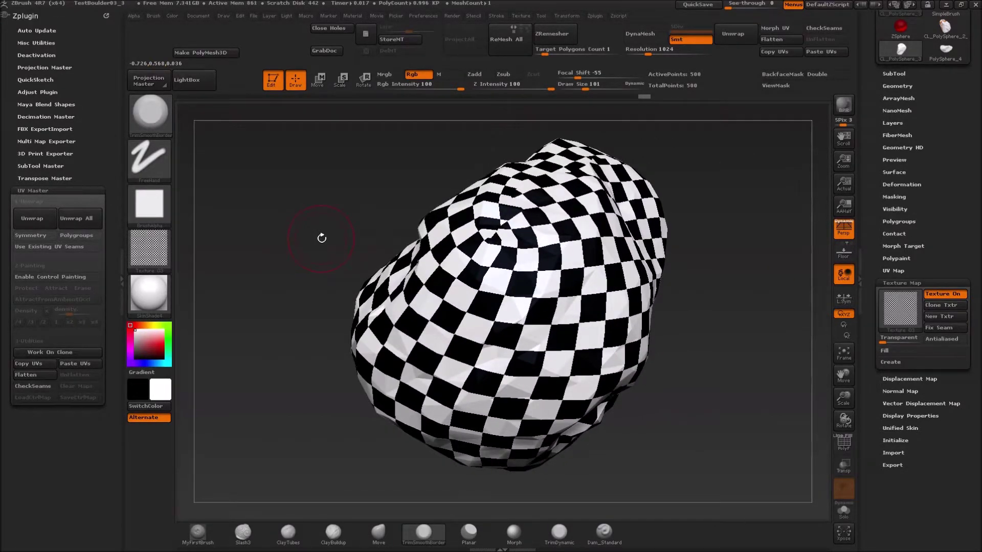
left_click_drag(288, 269, 297, 202)
left_click_drag(290, 320, 231, 374)
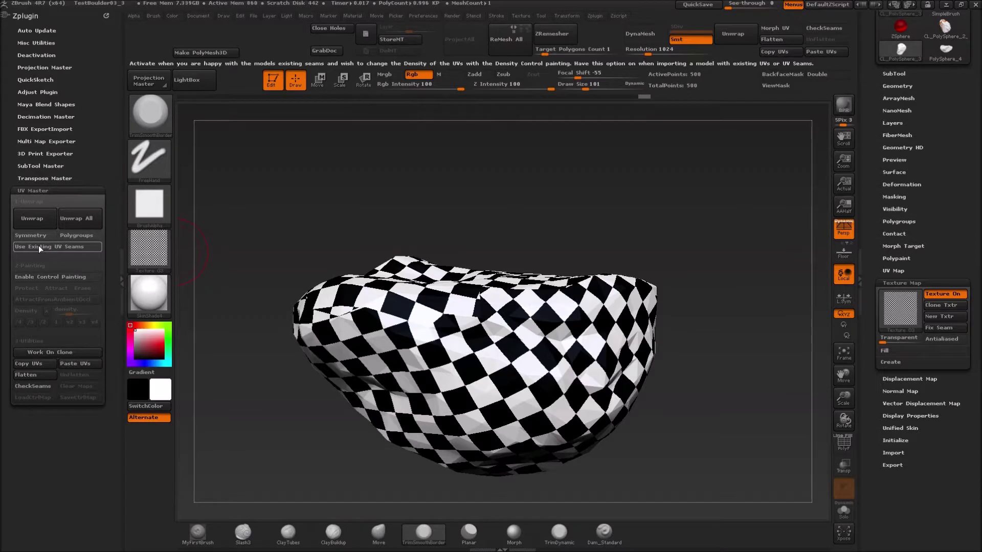
Step: Hide the checkerboard texture, view the rock side-on, and choose MaskRect as the masking brush
left_click(942, 294)
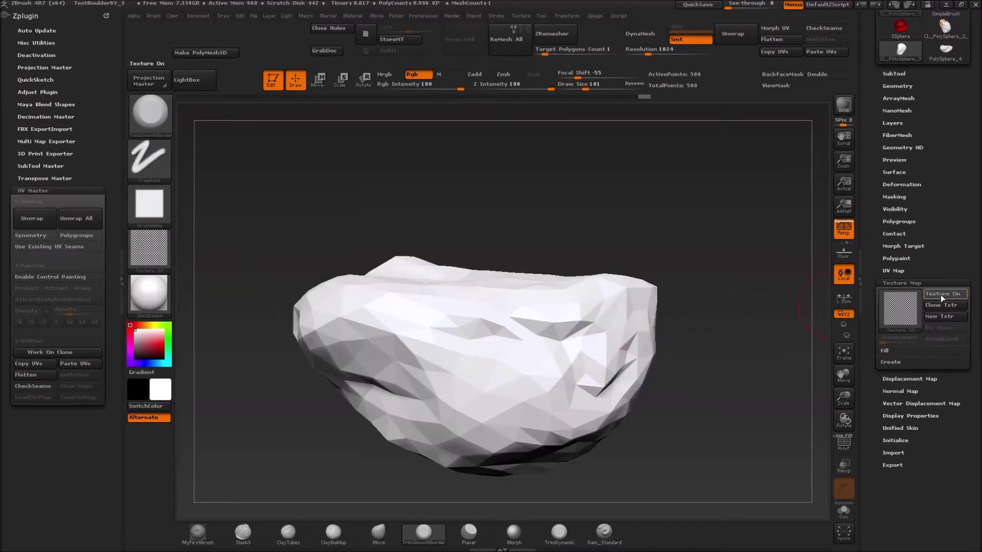
left_click_drag(486, 245, 387, 209)
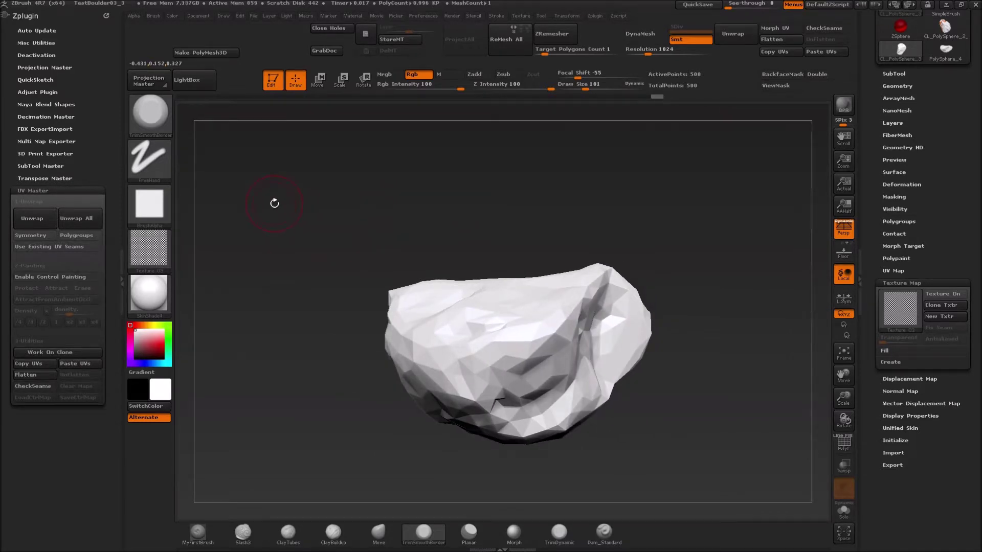
key("ctrl")
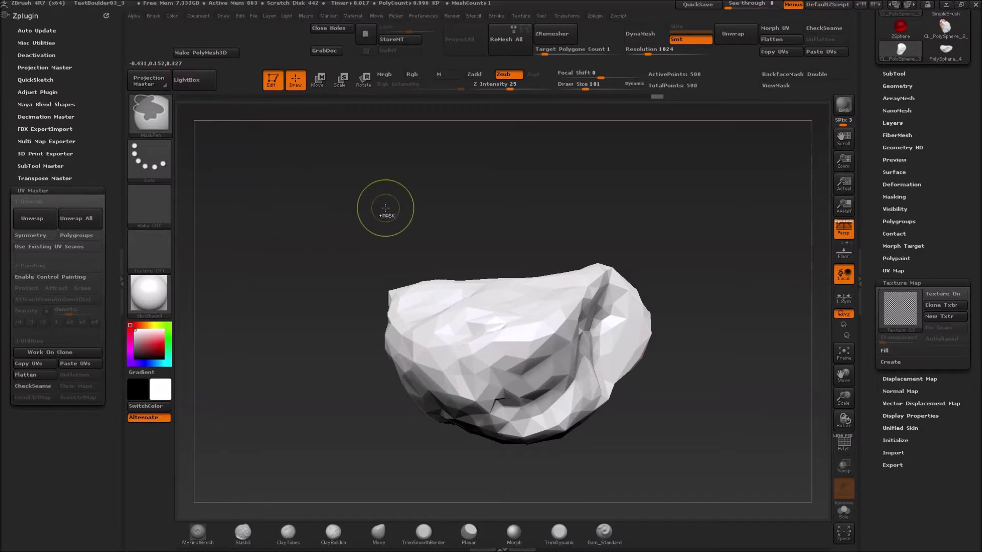
mouse_move(389, 209)
left_mouse_down("ctrl")
mouse_move(405, 253)
mouse_move(329, 219)
left_mouse_up("ctrl")
key("ctrl")
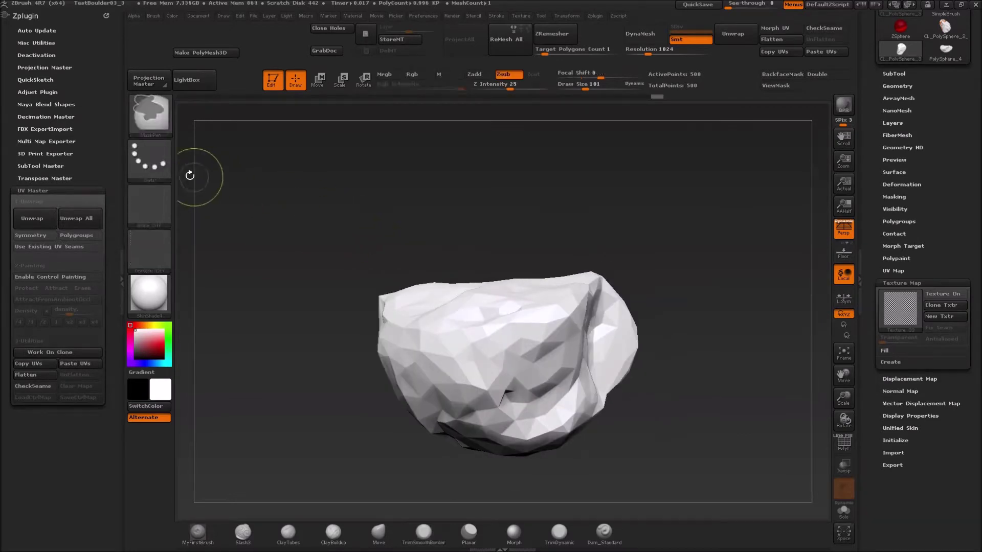
left_click(157, 164)
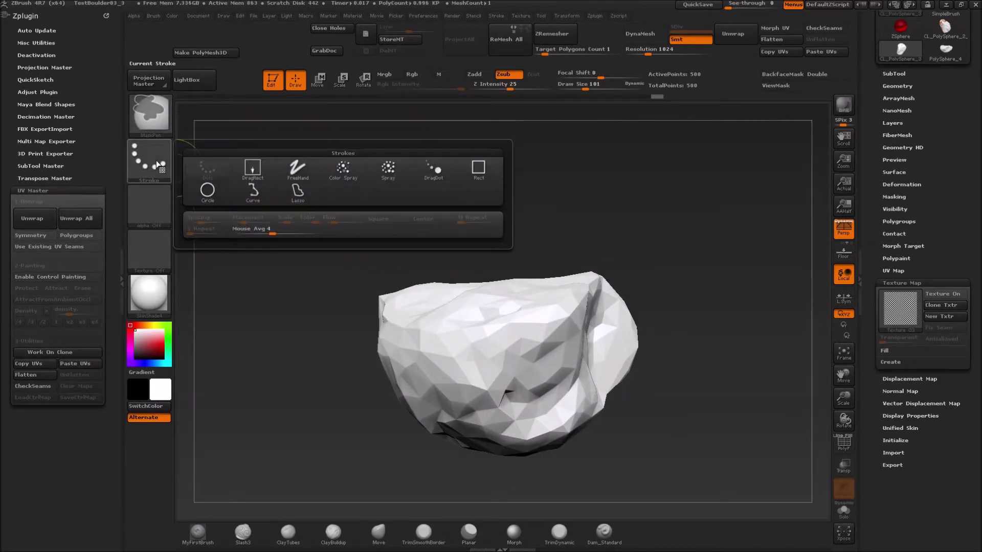
left_click(144, 121)
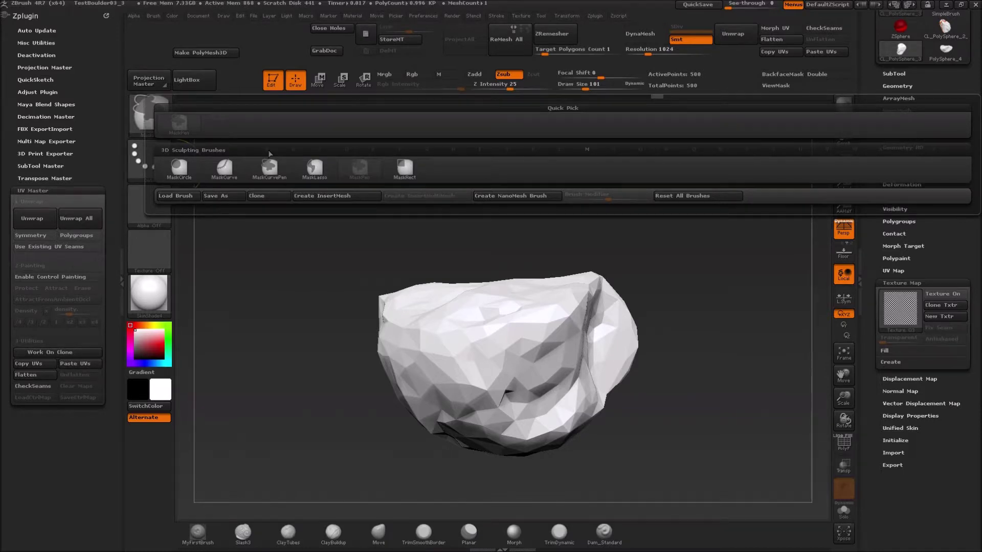
left_click(404, 167)
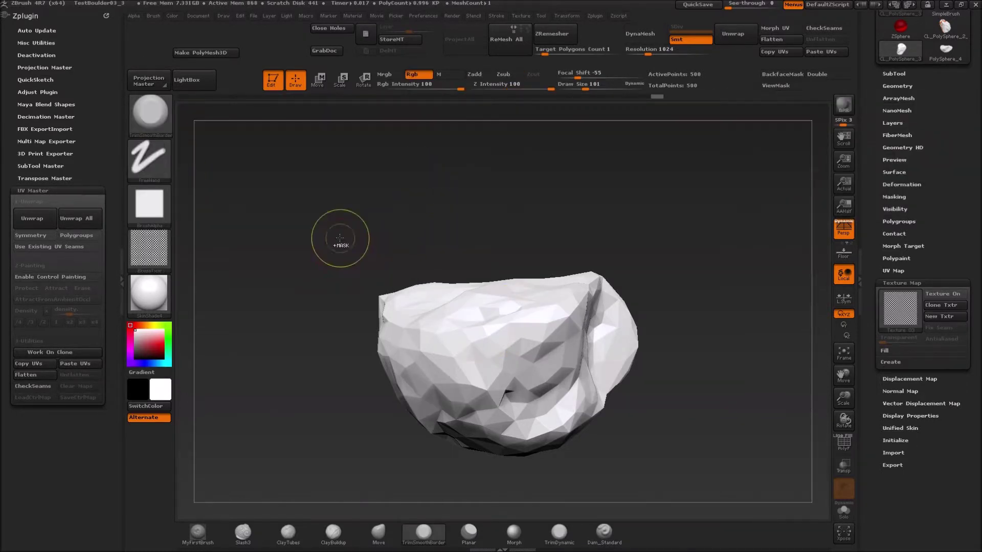
Step: Mask the upper part of the rock with a rectangular mask and adjust the mask along its lower edge
mouse_move(339, 235)
left_mouse_down()
mouse_move(662, 333)
mouse_move(695, 332)
mouse_move(675, 325)
mouse_move(673, 348)
mouse_move(580, 343)
left_mouse_up()
key("b")
key("t")
key("s")
key("ctrl")
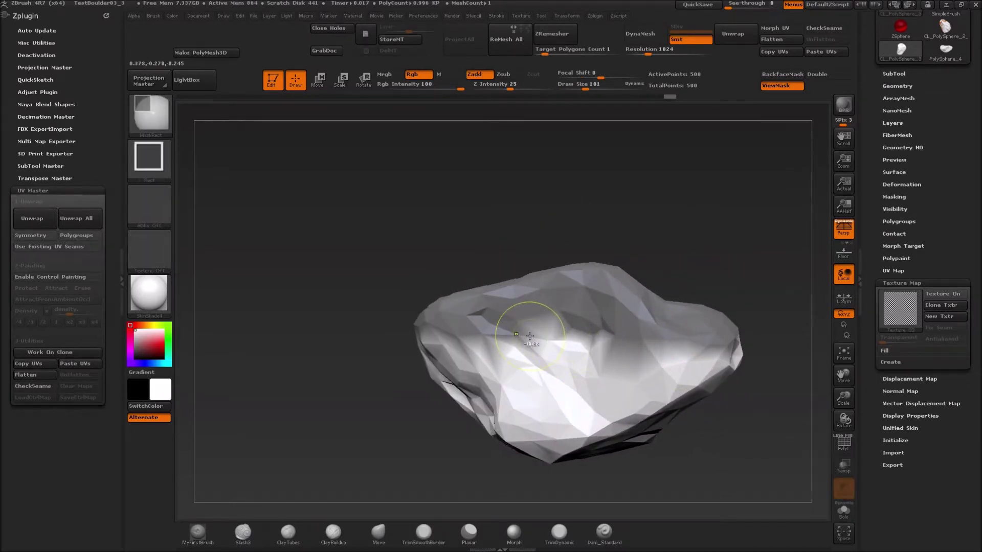
mouse_move(532, 348)
left_mouse_down("ctrl")
mouse_move(601, 327)
mouse_move(616, 307)
left_mouse_up("ctrl")
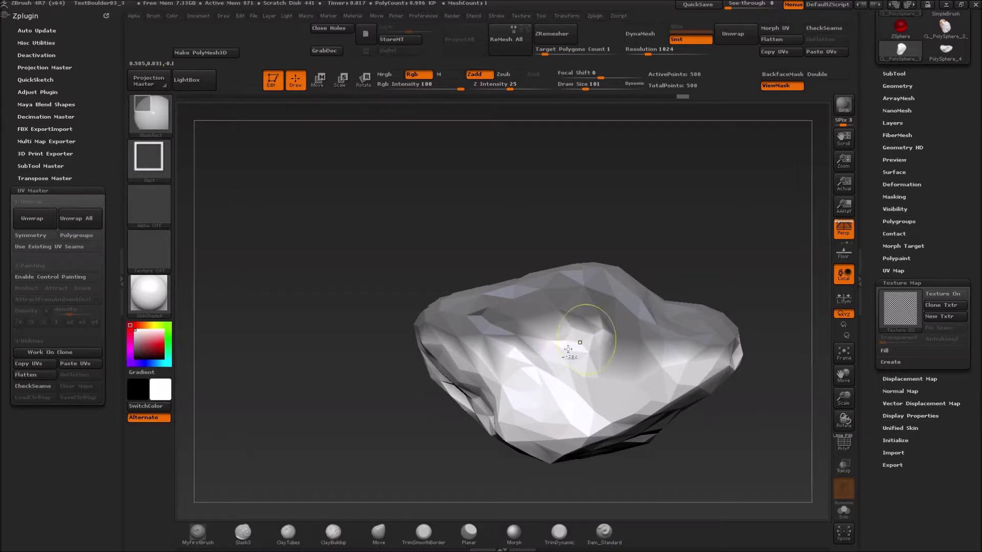
key("shift")
left_click_drag(323, 387, 511, 371)
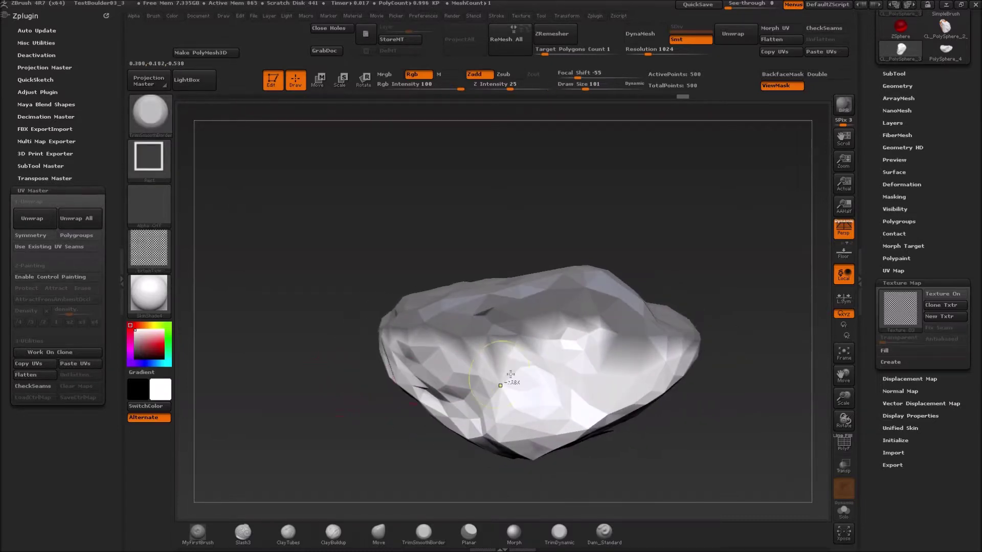
left_click_drag(588, 360, 665, 347, "ctrl")
key("shift")
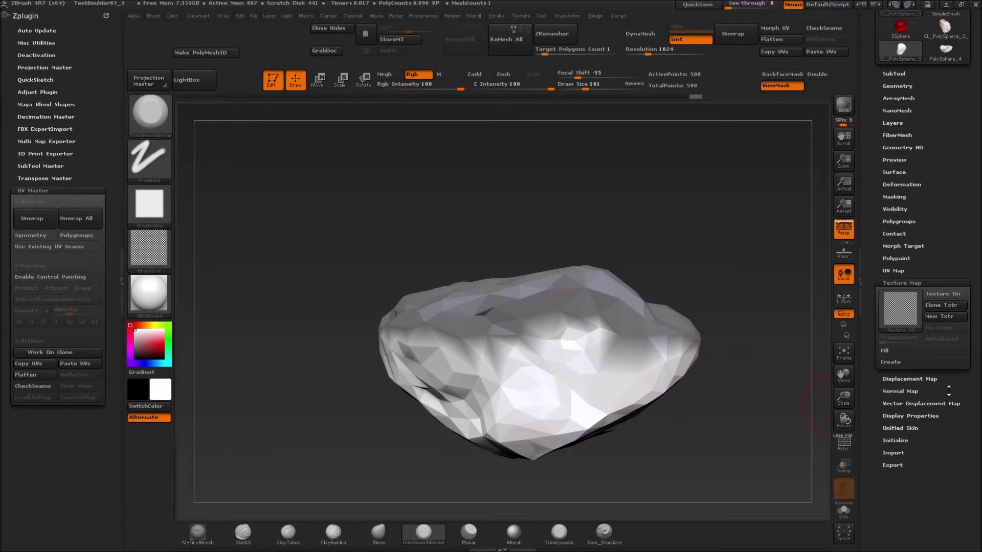
Step: Turn the masked top of the rock into its own polygroup, clear the mask, and display the Polyframe to check it
left_click(891, 221)
left_click(948, 231)
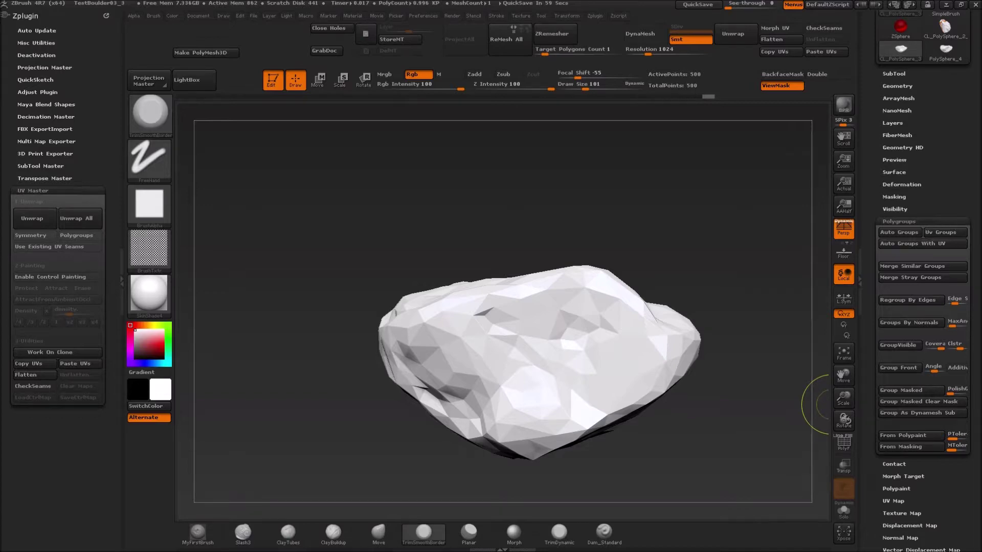
left_click(845, 450)
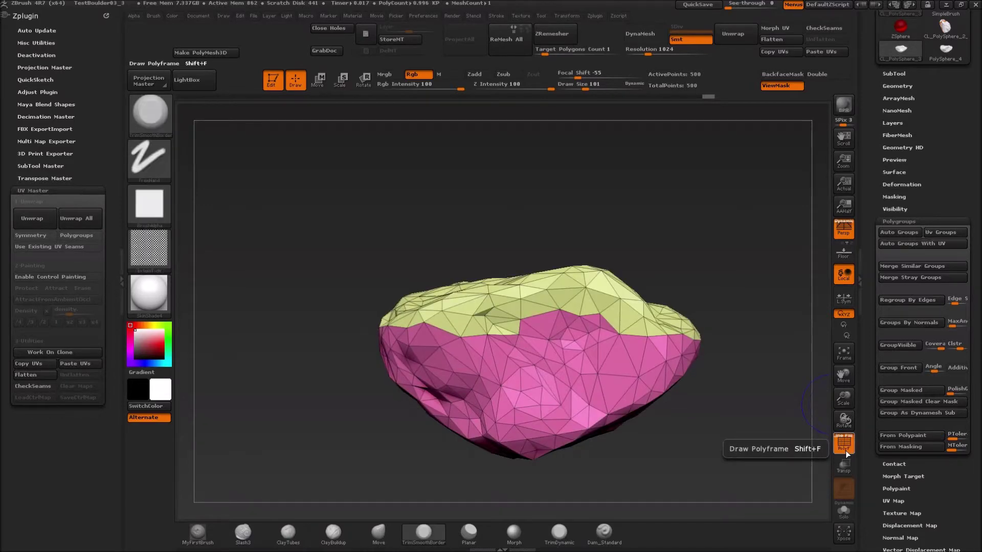
left_click_drag(431, 250, 483, 298)
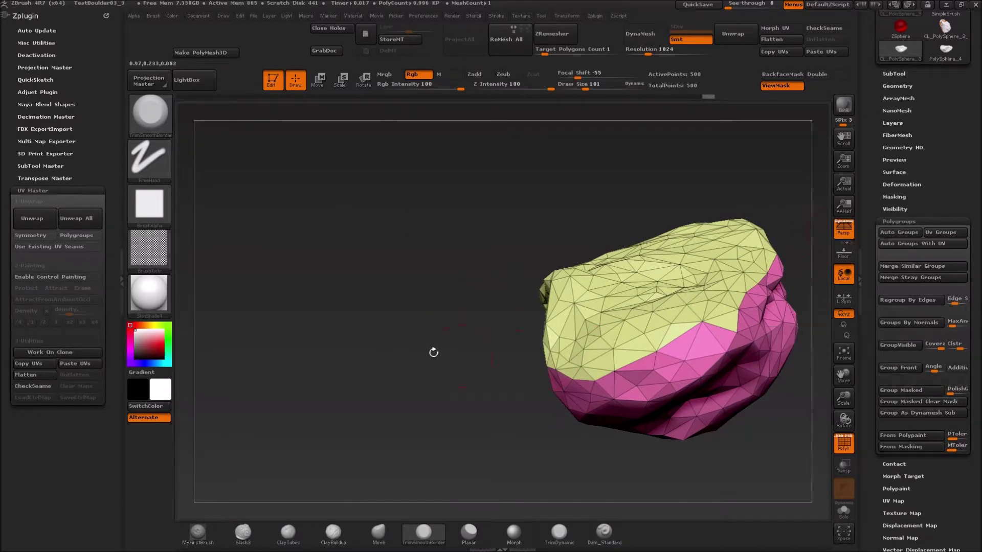
left_click_drag(402, 359, 302, 332)
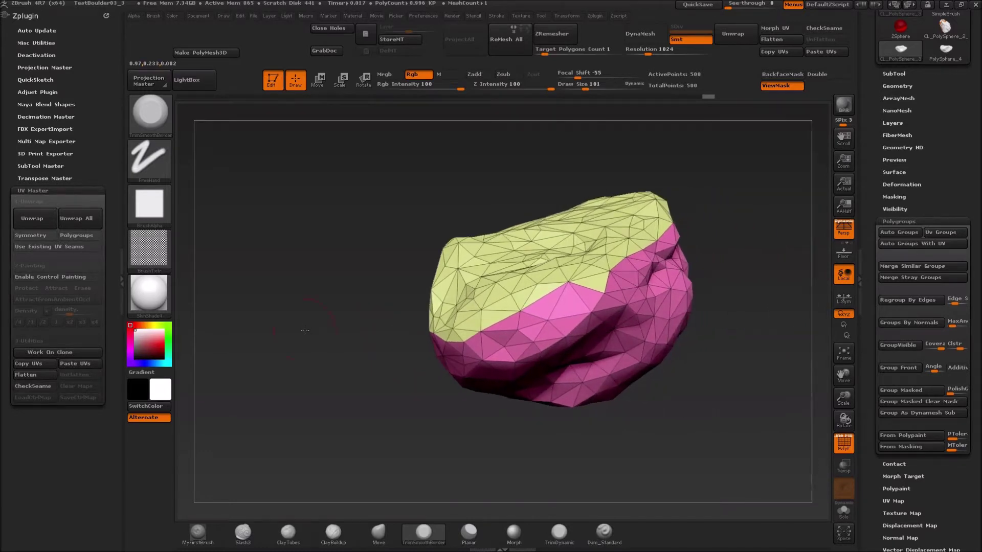
Step: Enable Polygroups in UV Master, unwrap the rock, and flatten it to check the UV islands before restoring the 3D shape
left_click(77, 237)
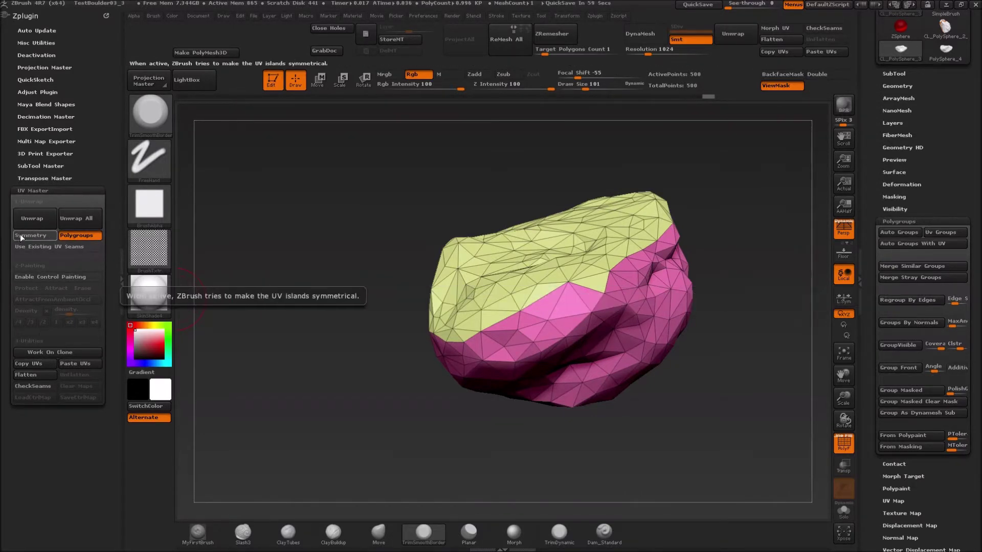
left_click(28, 219)
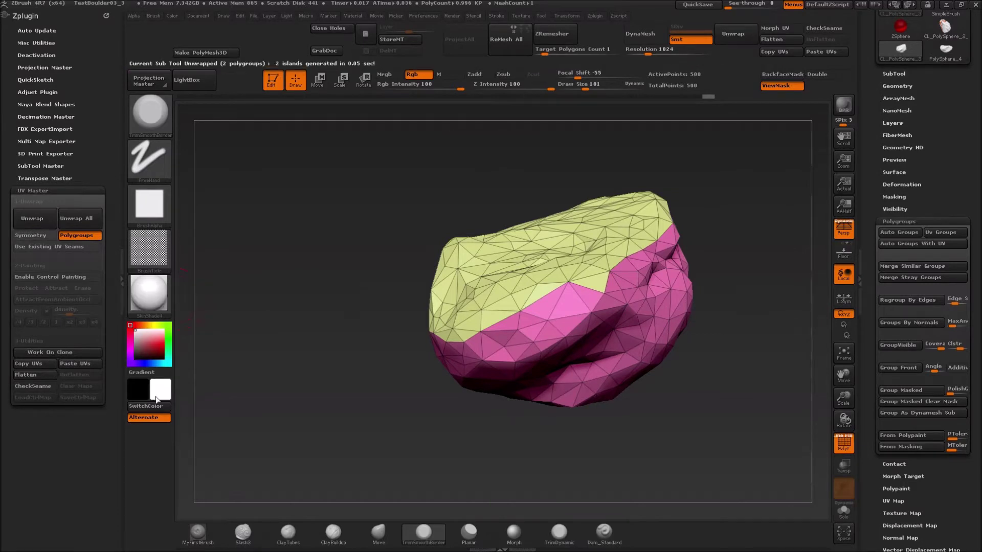
left_click(34, 375)
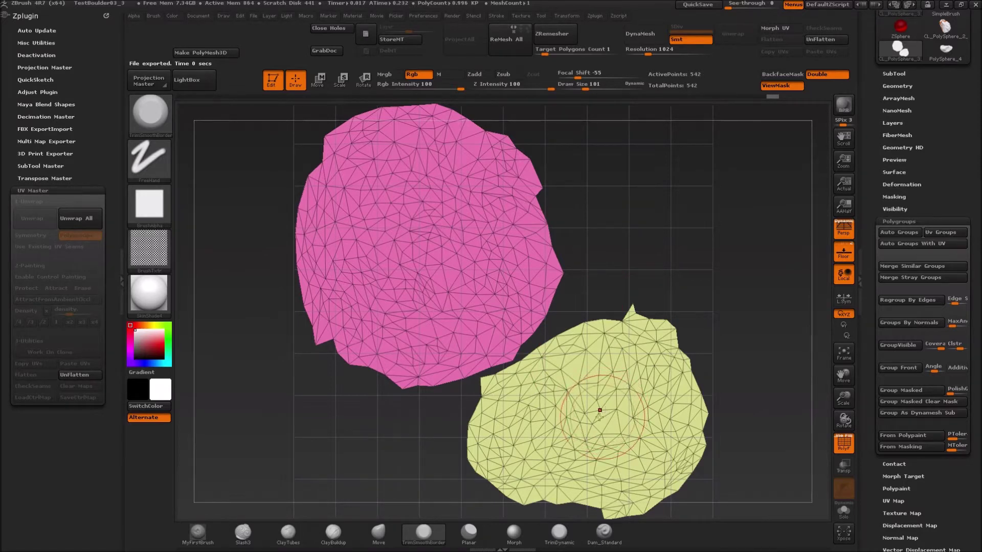
left_click(68, 375)
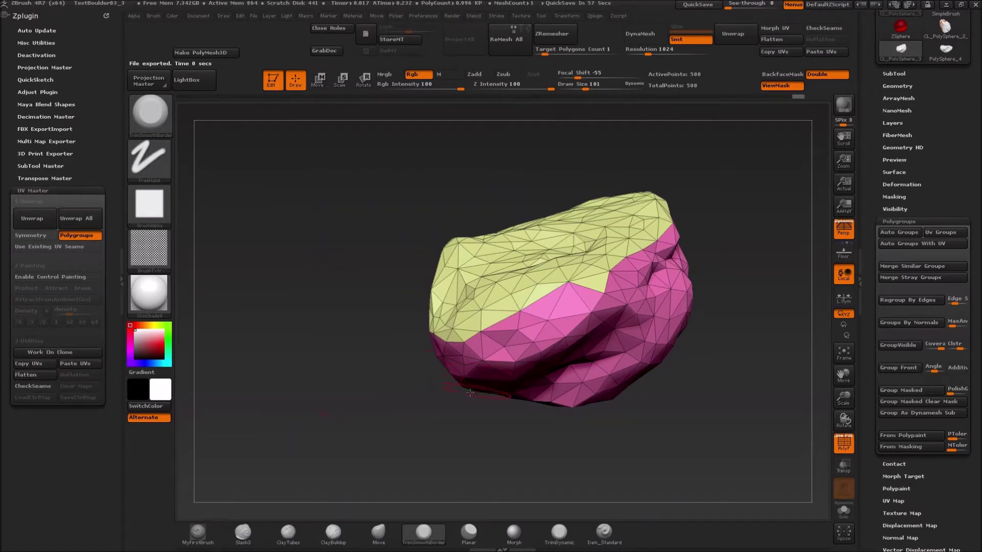
Step: Turn the checkerboard texture map back on and inspect the polygroup-based unwrap around the rock
left_click_drag(391, 436, 443, 203)
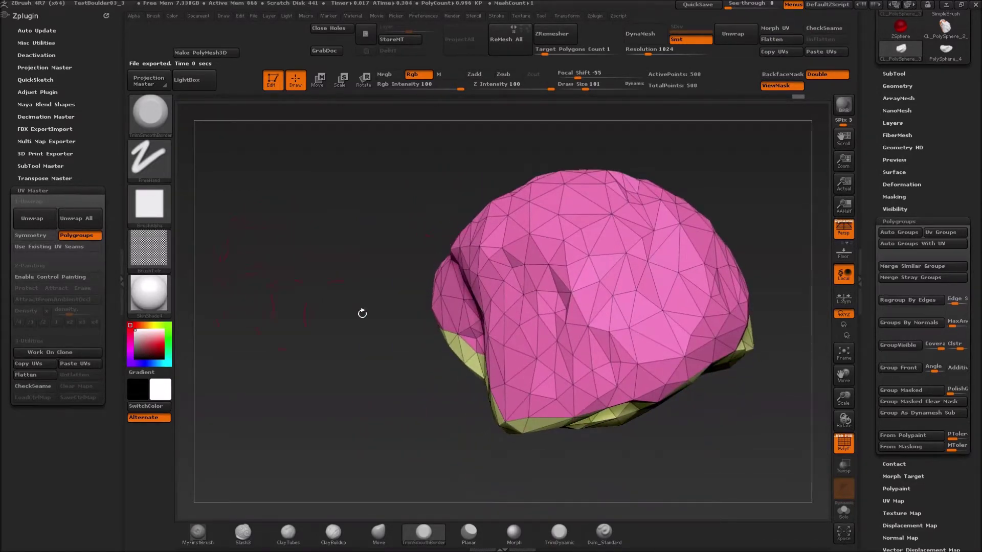
left_click_drag(342, 346, 373, 327)
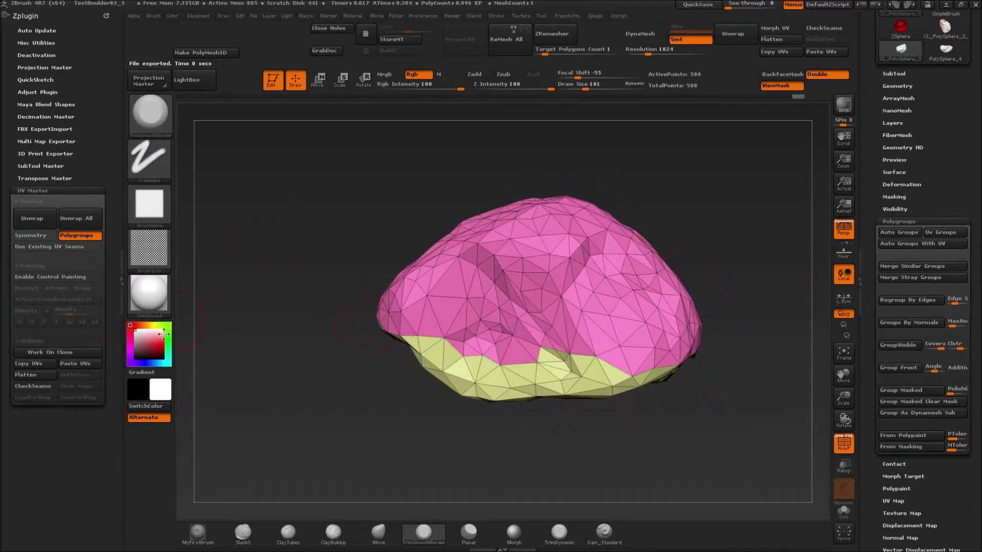
scroll(977, 475, "down", 4)
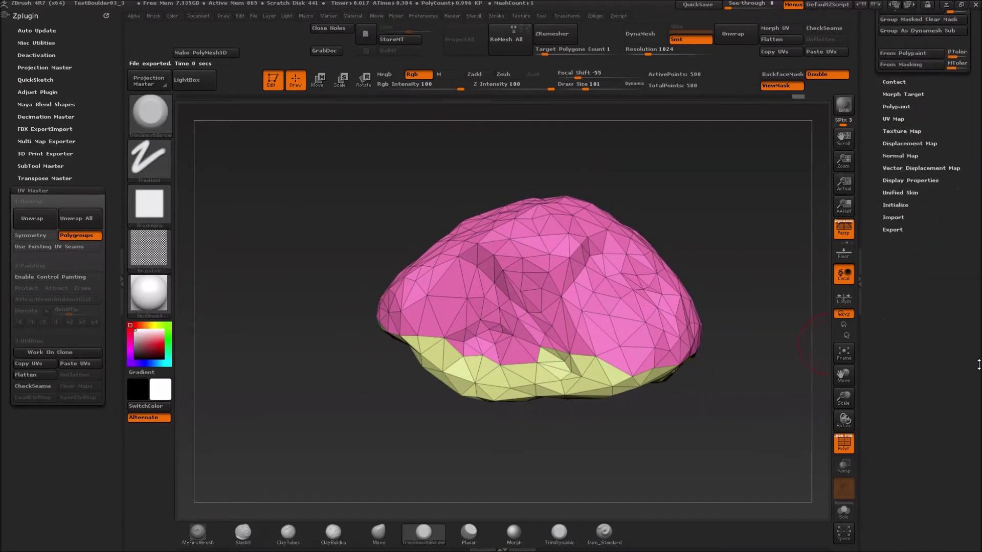
left_click(901, 305)
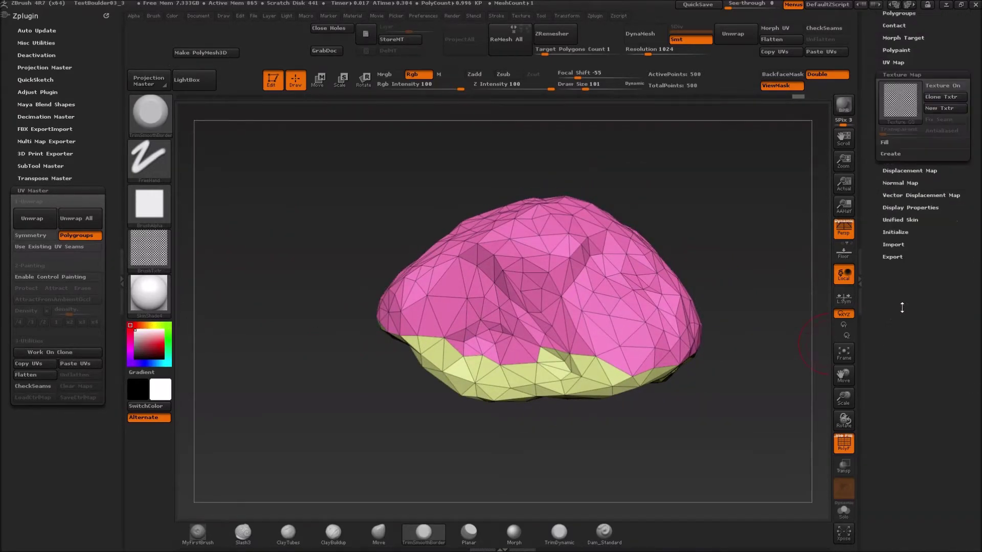
left_click(933, 86)
left_click_drag(705, 265, 650, 406)
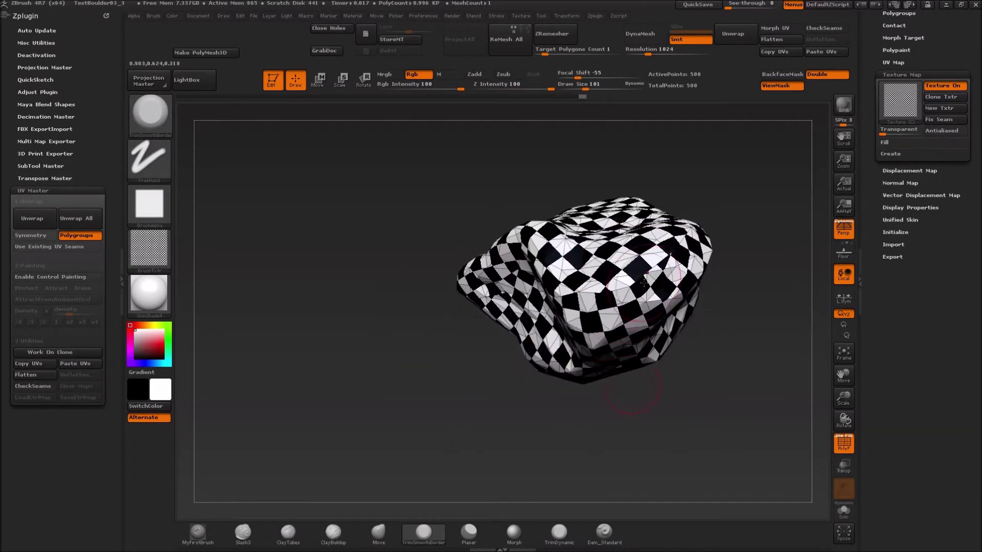
Step: Examine the checkerboard pattern from all sides of the rock for stretching and visible seams
mouse_move(602, 262)
left_mouse_down()
mouse_move(407, 297)
mouse_move(555, 235)
left_mouse_up()
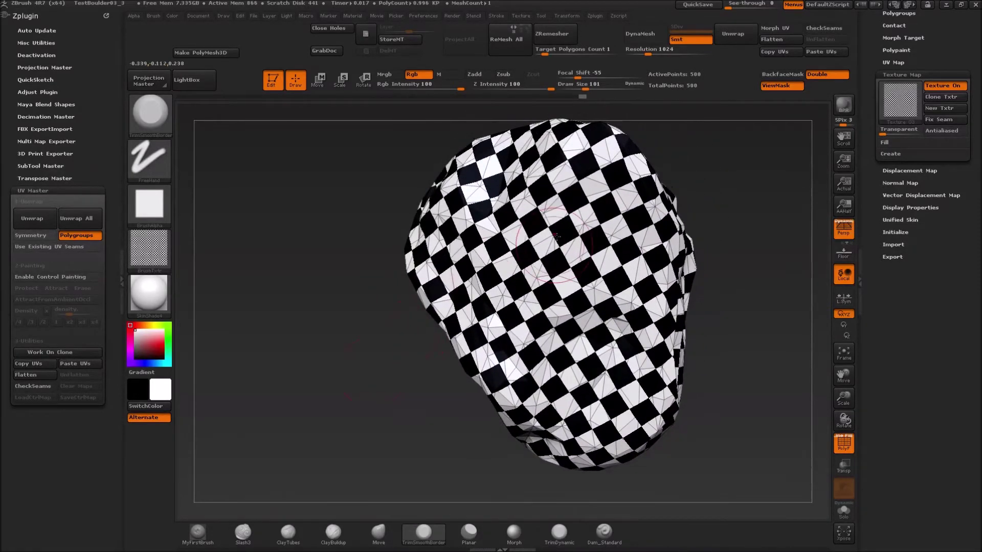
mouse_move(324, 178)
left_mouse_down()
mouse_move(367, 383)
mouse_move(353, 308)
mouse_move(436, 215)
mouse_move(476, 190)
mouse_move(532, 309)
left_mouse_up()
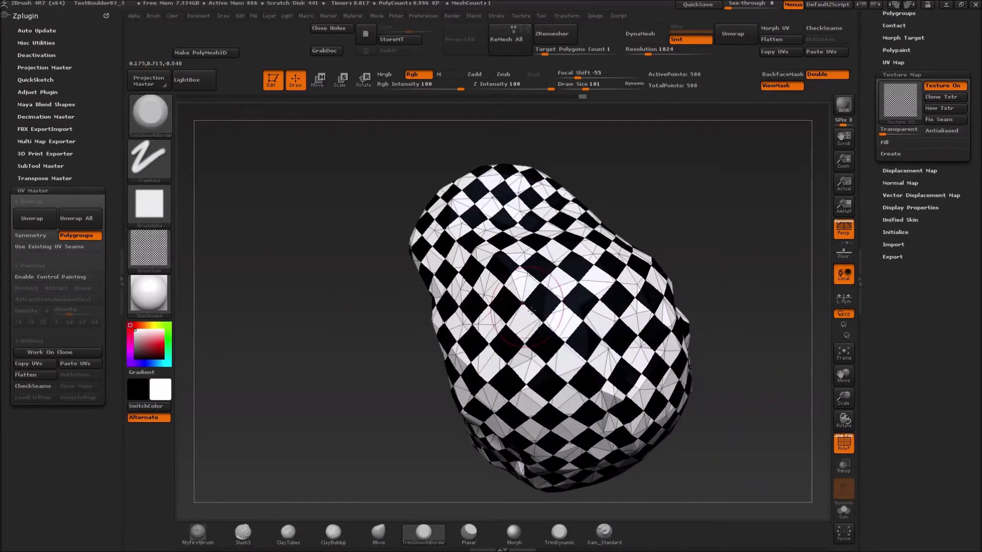
left_click_drag(331, 257, 346, 204)
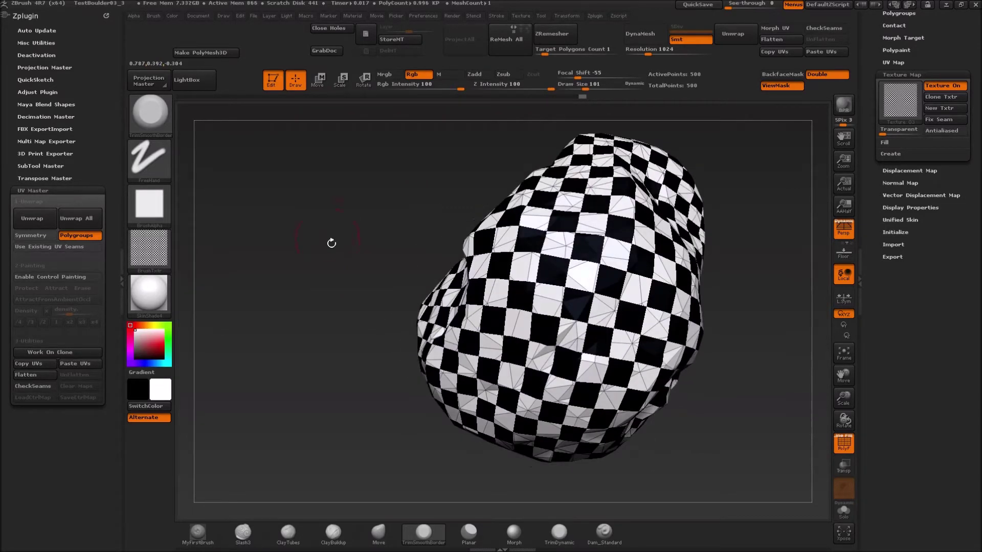
left_click_drag(396, 270, 344, 240)
left_click_drag(390, 305, 435, 159)
left_click_drag(450, 214, 397, 284)
left_click_drag(628, 175, 528, 147)
left_click_drag(551, 285, 539, 220)
left_click_drag(598, 254, 611, 248)
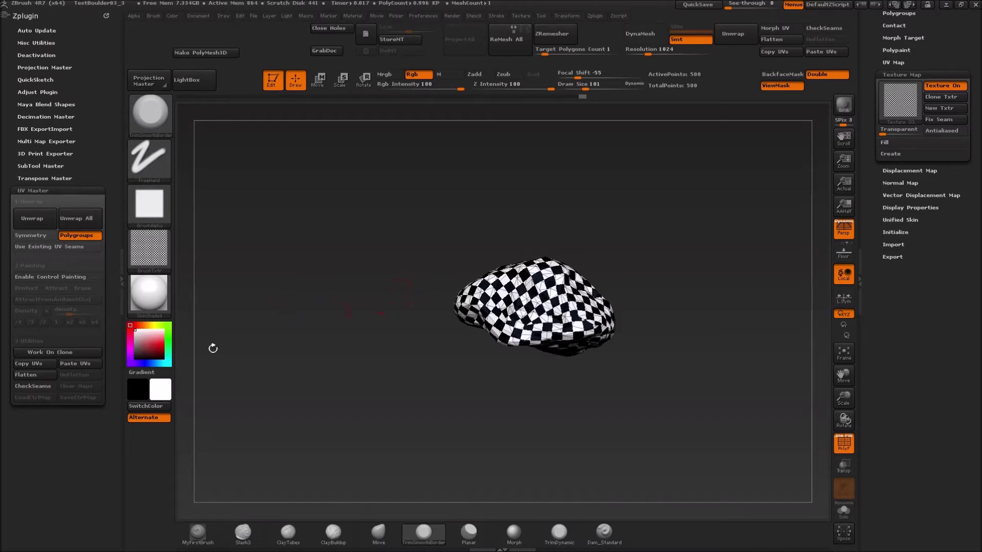
Step: Copy the UVs from the unwrapped clone and paste them onto the original PolySphere_4 tool
mouse_move(148, 293)
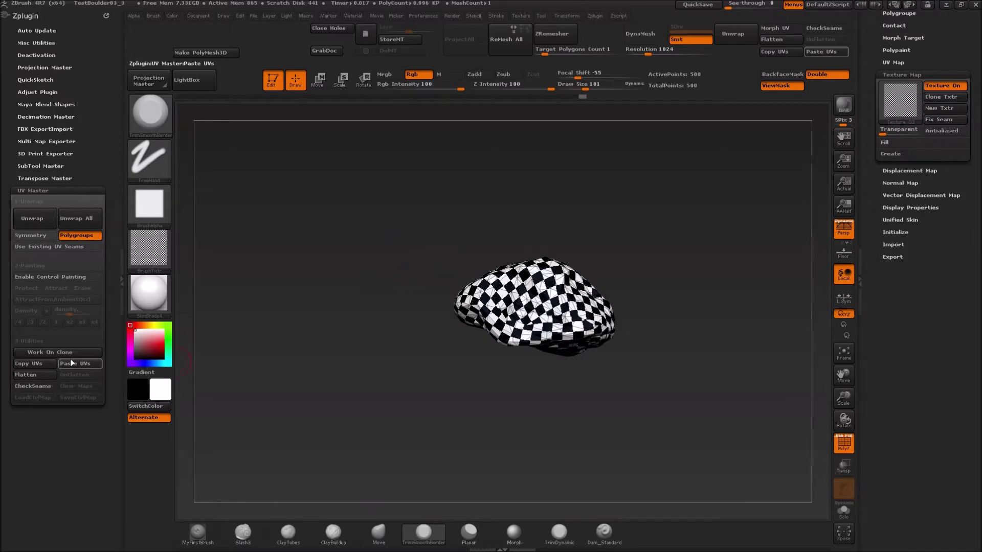
left_click(34, 364)
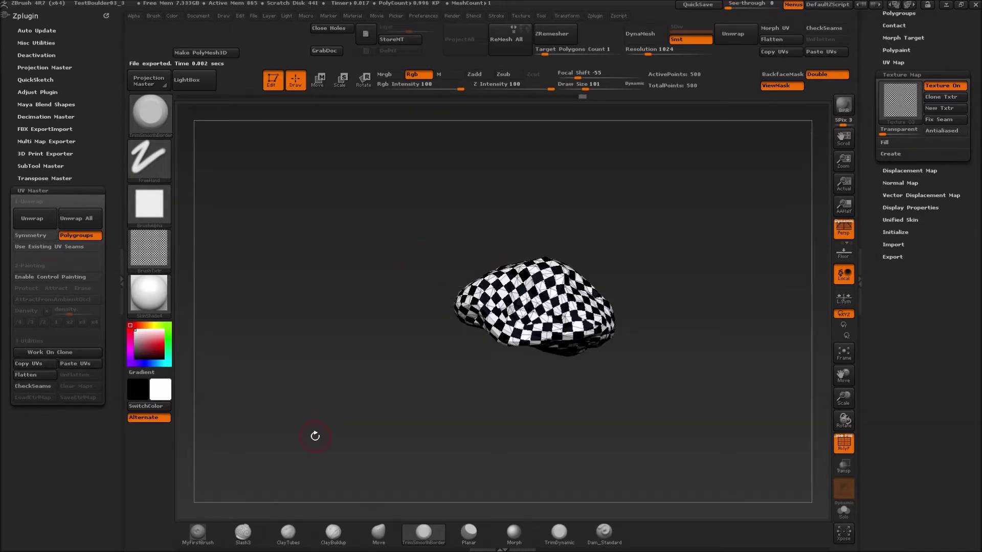
scroll(975, 38, "up", 5)
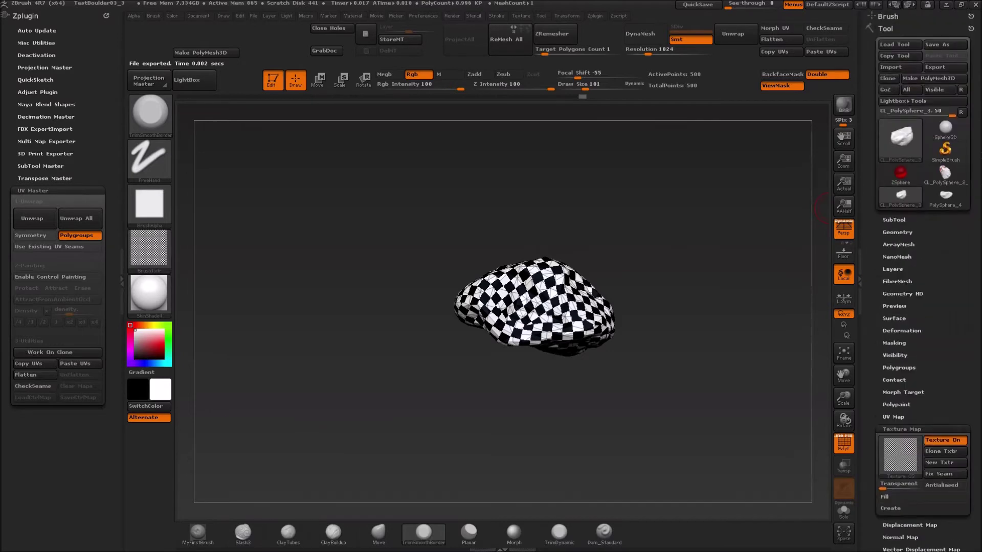
mouse_move(954, 206)
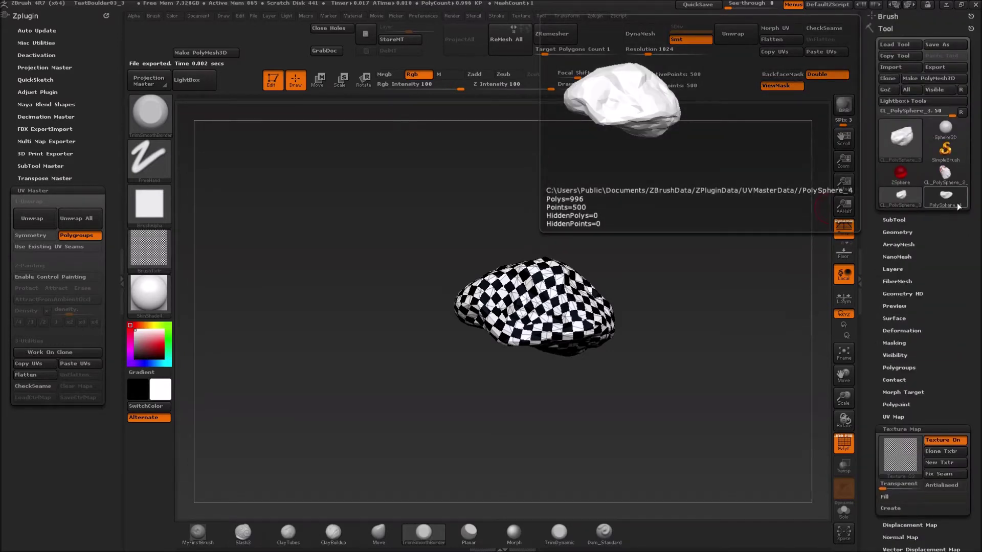
left_click(956, 205)
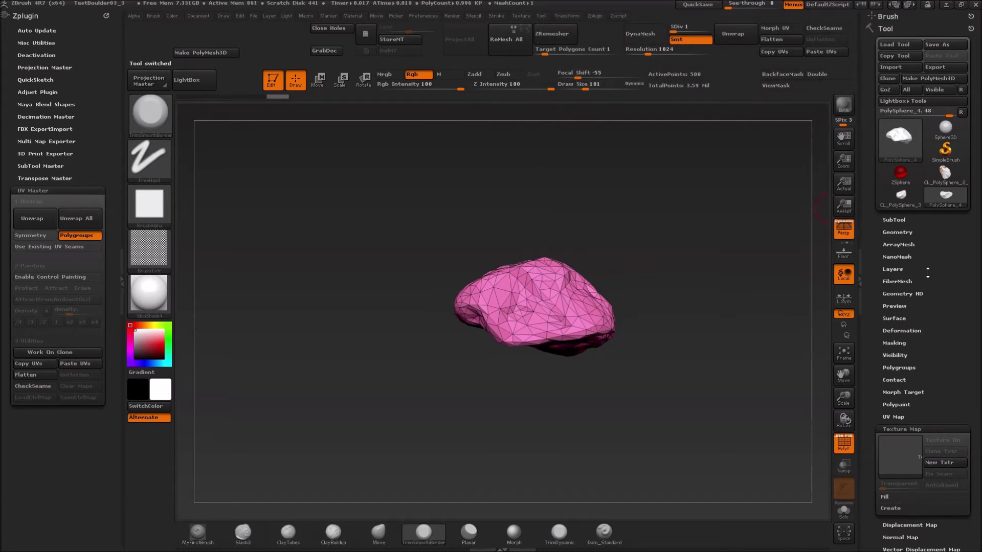
left_click(72, 364)
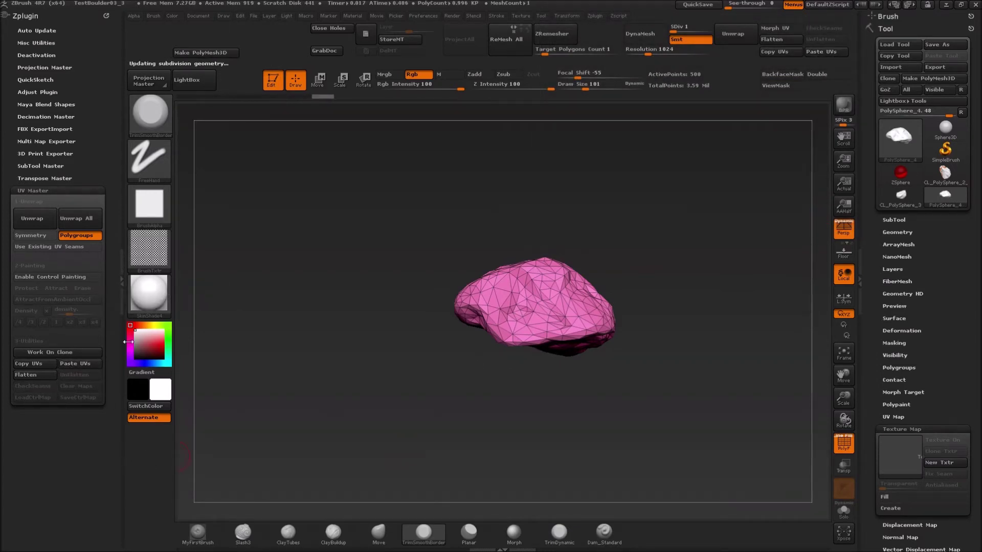
Step: Morph the original rock to its UV layout to check the pasted islands, then restore its 3D shape
left_click(775, 28)
left_click_drag(390, 367, 382, 452)
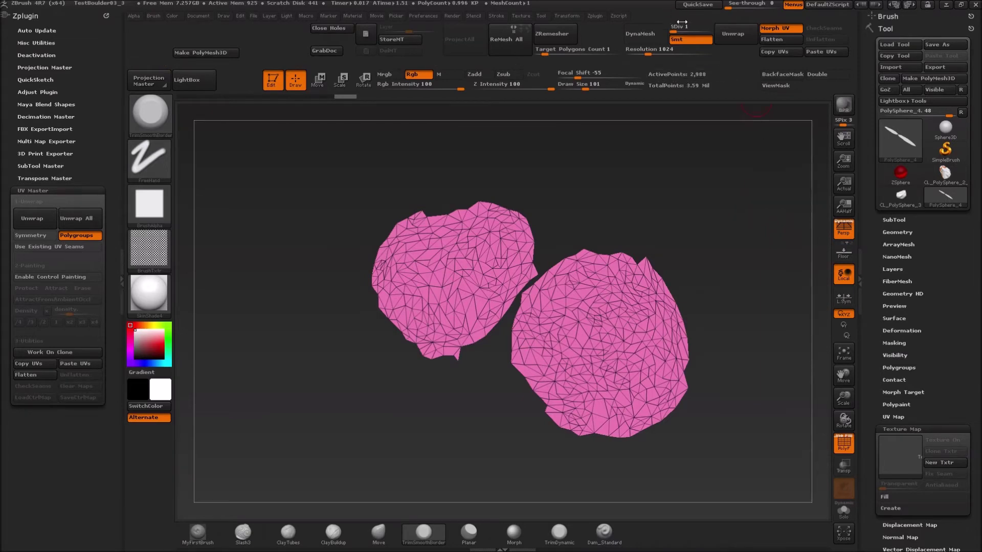
left_click(769, 32)
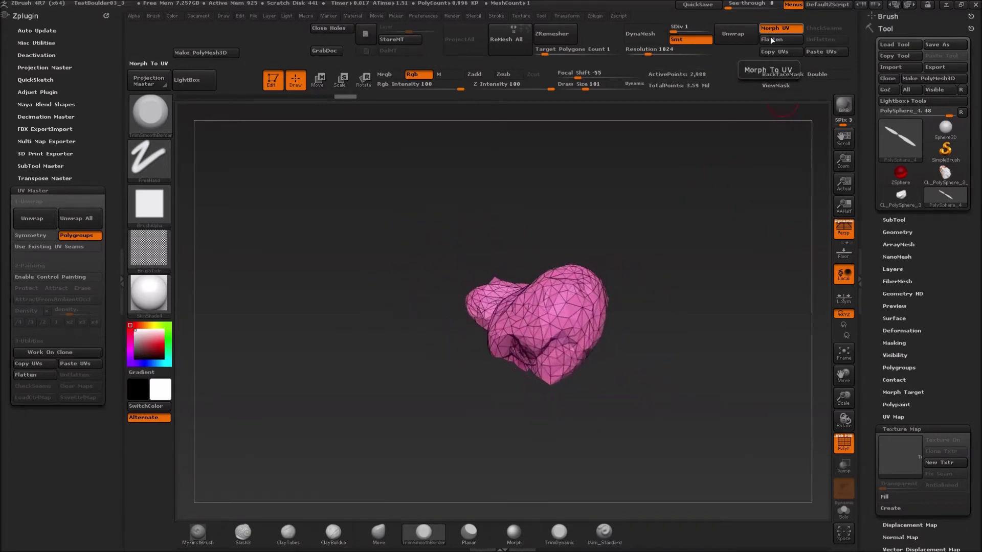
left_click_drag(716, 165, 639, 283)
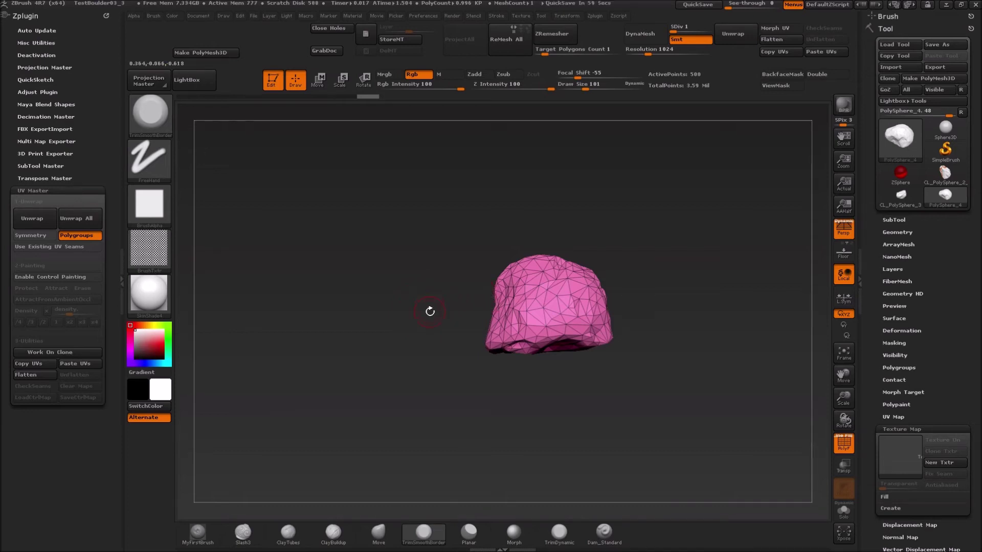
left_click_drag(418, 321, 641, 251)
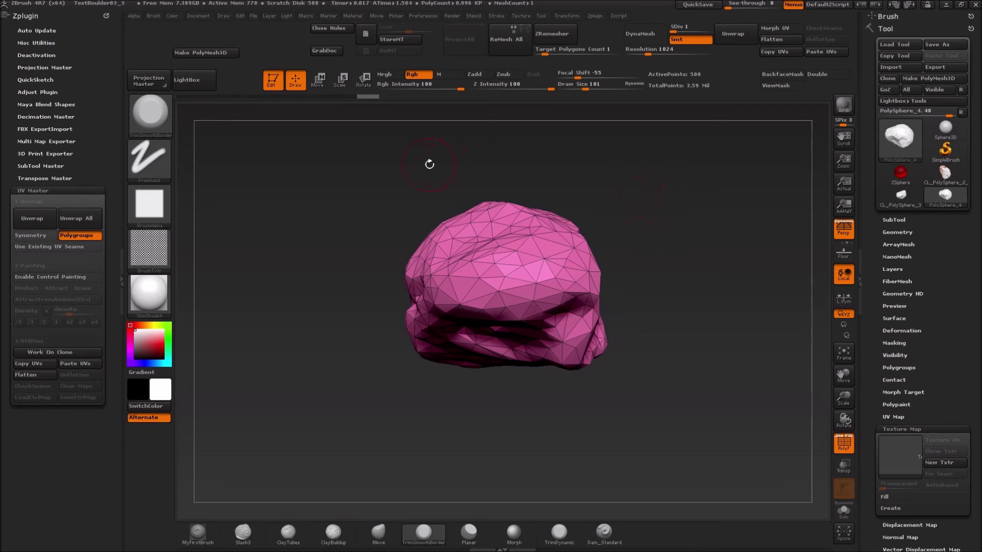
left_click_drag(420, 187, 455, 205)
left_click_drag(322, 212, 511, 175)
left_click_drag(578, 173, 592, 191)
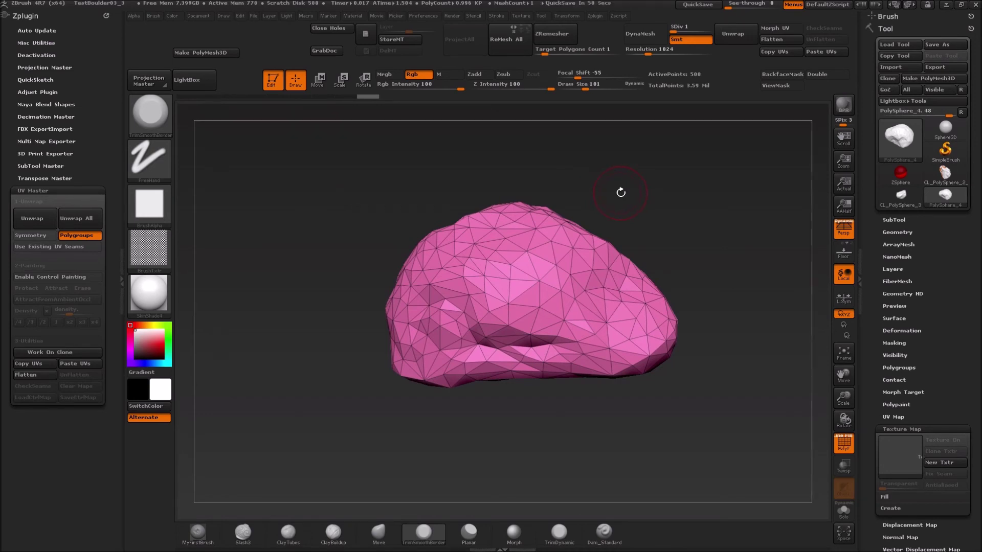
left_click_drag(662, 191, 664, 192)
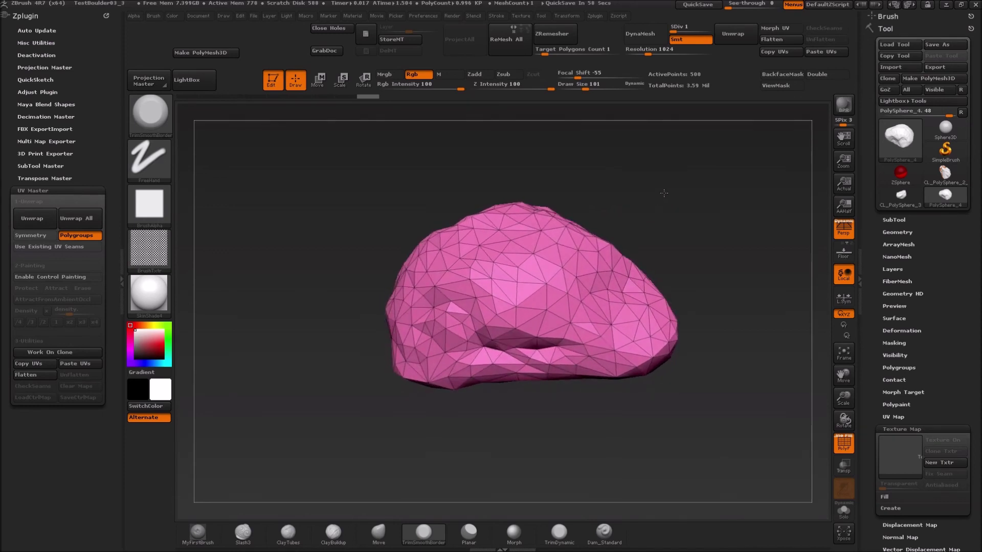